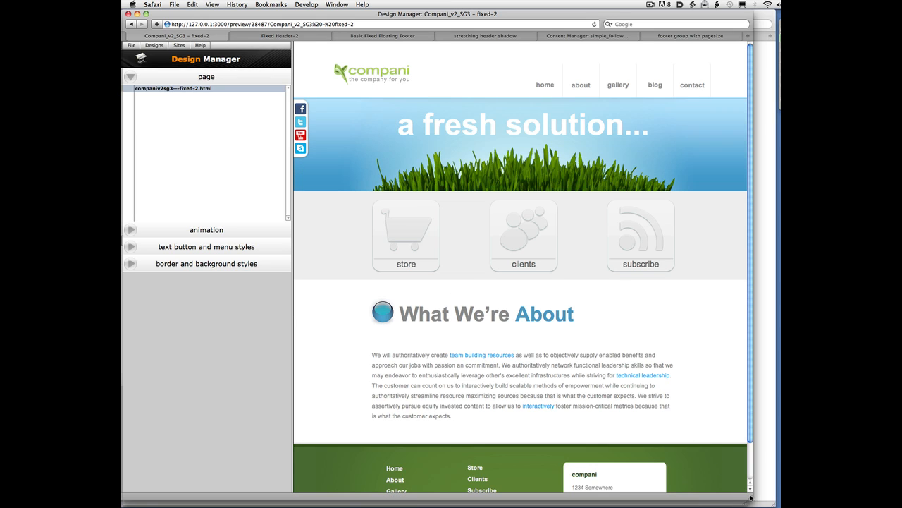
Shrink the browser window, scroll the fixed-2 preview to check the fixed social sidebar, and enlarge the window again.
{"action": "left_click_drag", "start_coordinate": [750, 497], "coordinate": [611, 329]}
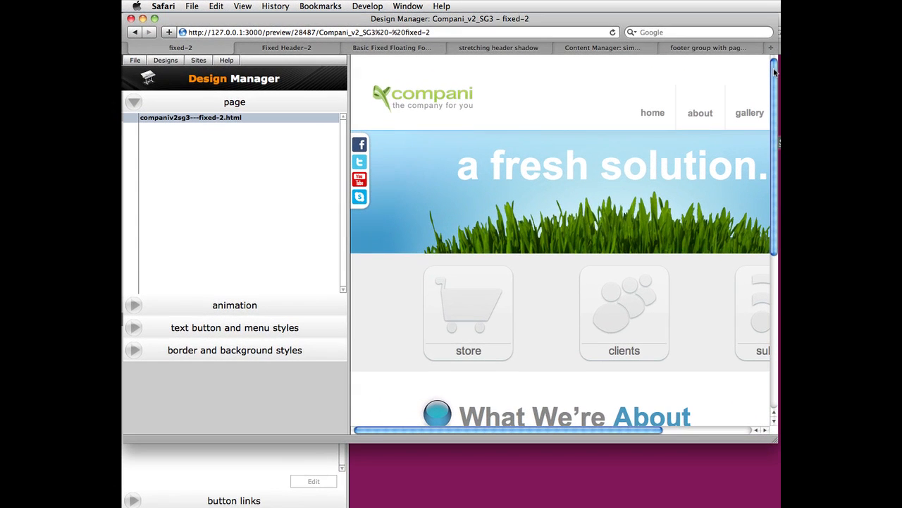
{"action": "left_click_drag", "start_coordinate": [774, 71], "coordinate": [779, 215]}
{"action": "left_click_drag", "start_coordinate": [778, 141], "coordinate": [773, 83]}
{"action": "left_click_drag", "start_coordinate": [775, 443], "coordinate": [781, 506]}
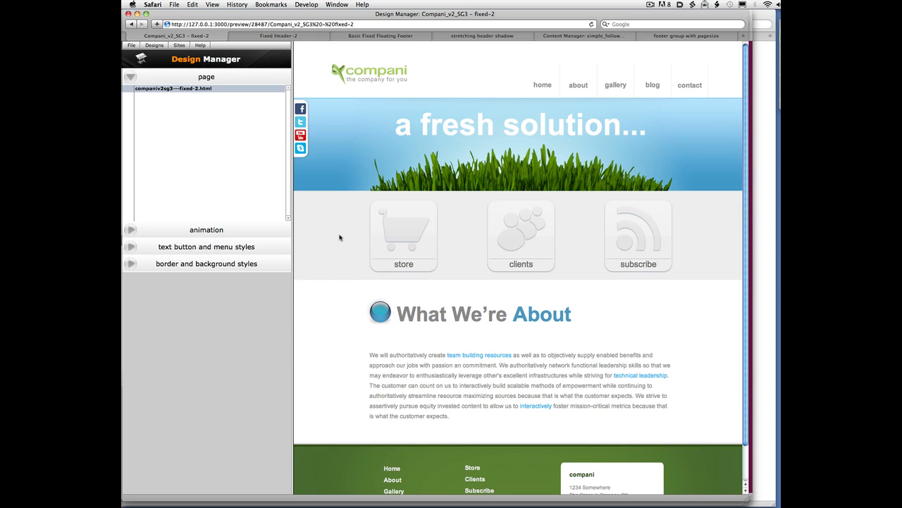
Switch to Photoshop and bring up the Compani_v2_SG3 - fixed-2.psd document.
{"action": "mouse_move", "coordinate": [125, 248]}
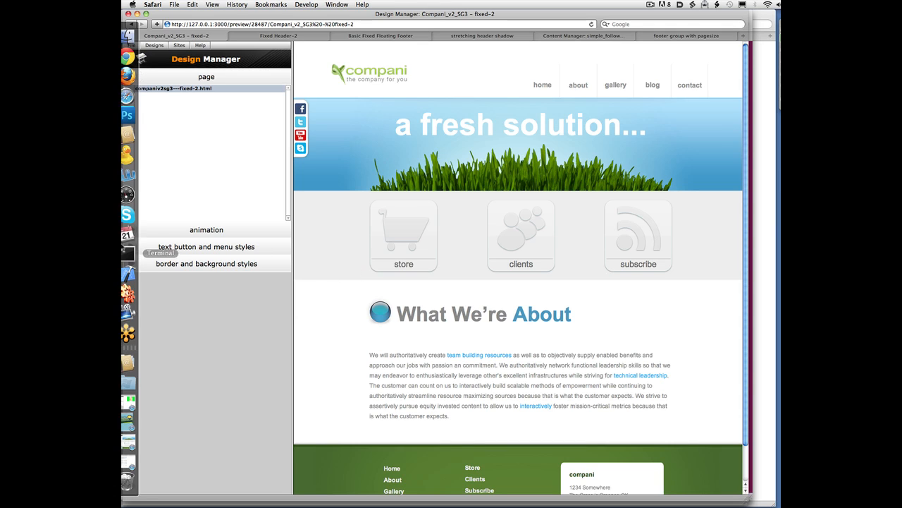
{"action": "left_click", "coordinate": [135, 118]}
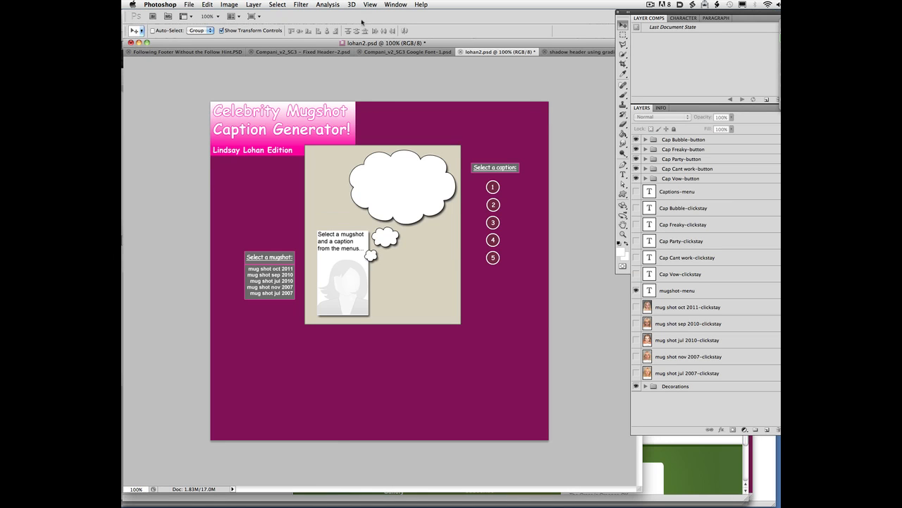
{"action": "left_click", "coordinate": [395, 4]}
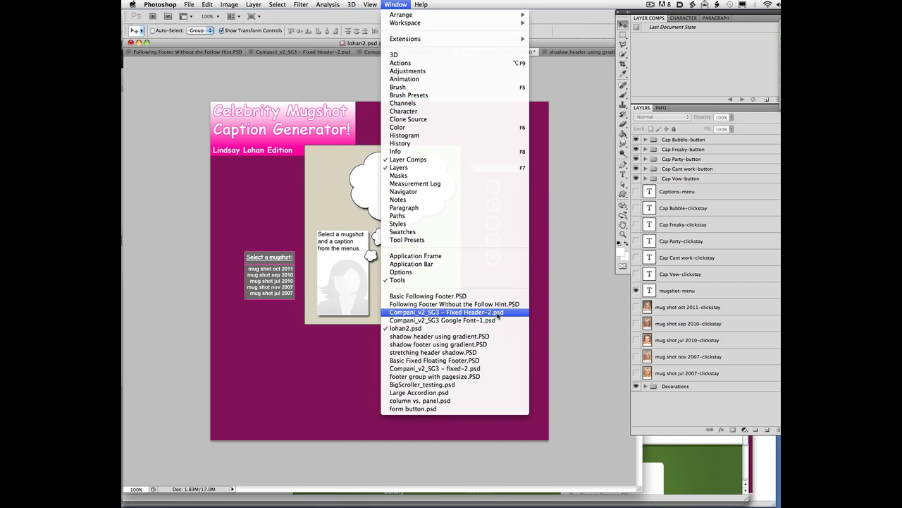
{"action": "left_click", "coordinate": [490, 368]}
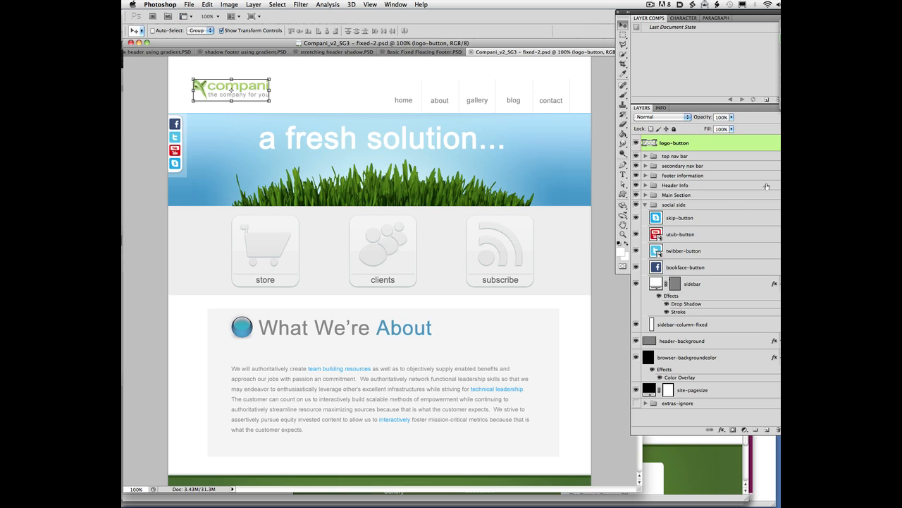
Examine the social side group's sidebar-column-fixed layer and its skip, utub, twibber and bookface button layers by selecting each in turn.
{"action": "left_click", "coordinate": [683, 206]}
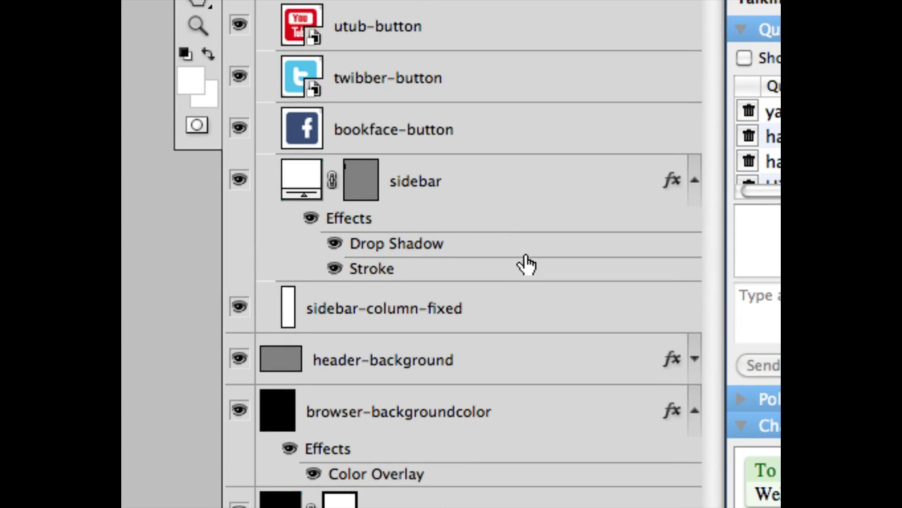
{"action": "left_click", "coordinate": [518, 401]}
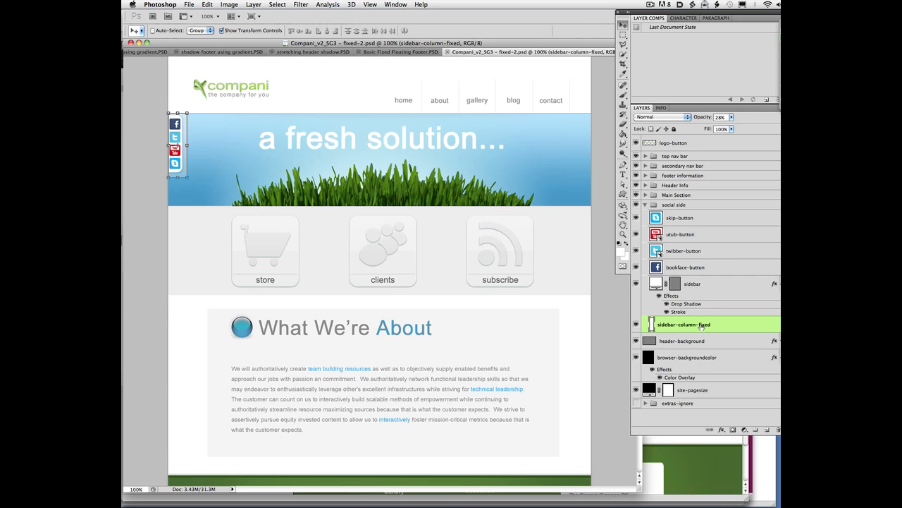
{"action": "left_click", "coordinate": [729, 267]}
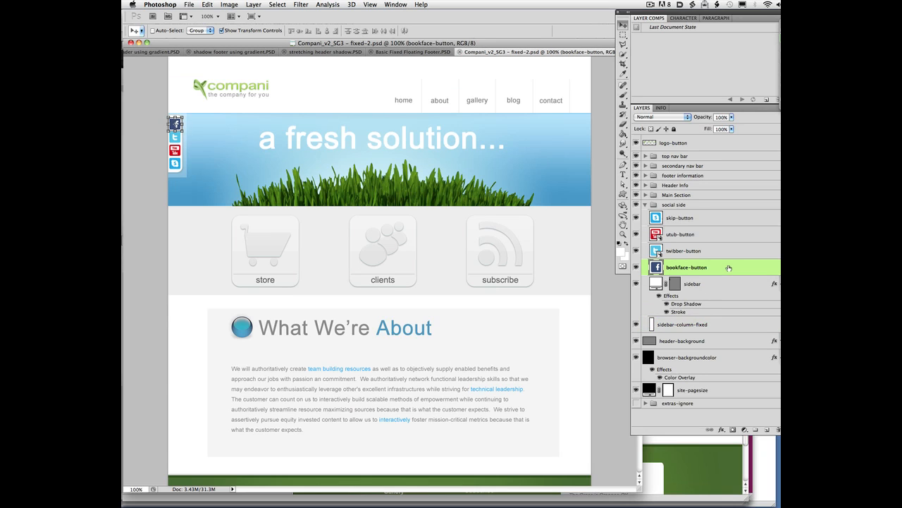
{"action": "left_click", "coordinate": [696, 222]}
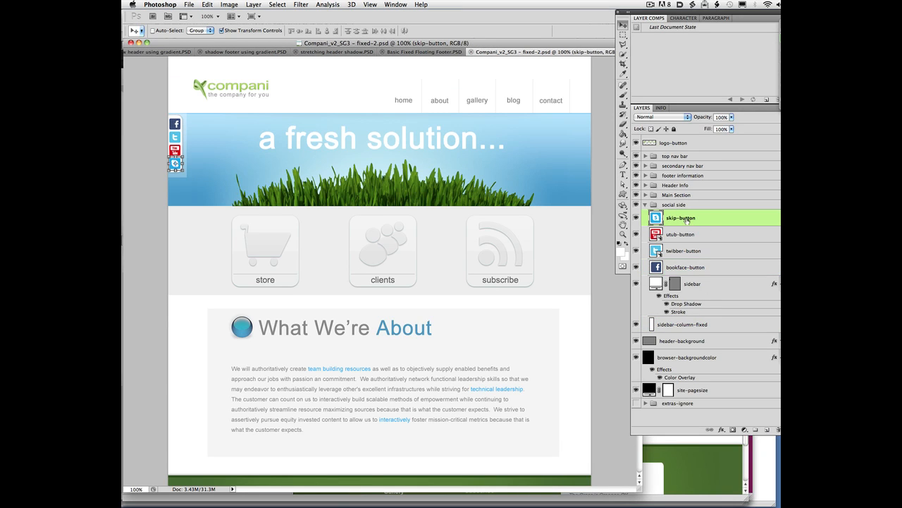
{"action": "double_click", "coordinate": [687, 221]}
{"action": "left_click", "coordinate": [729, 225]}
{"action": "left_click", "coordinate": [728, 236]}
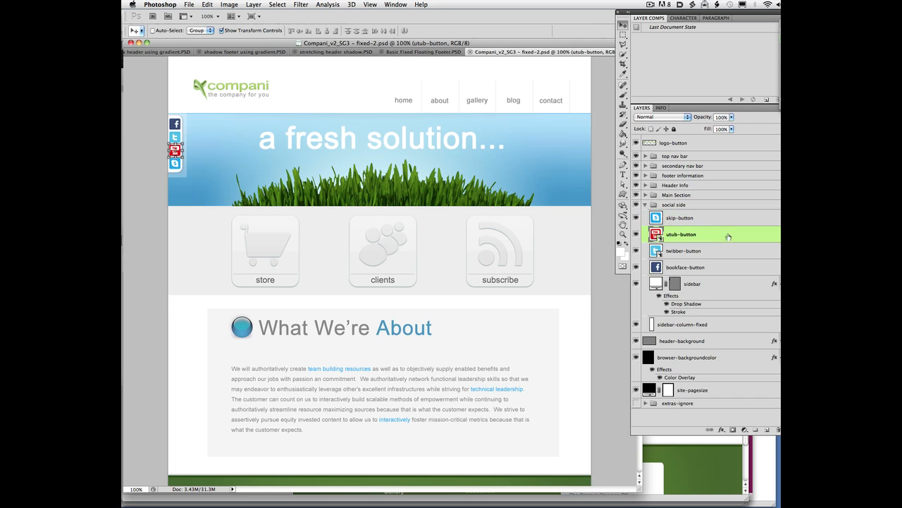
{"action": "left_click", "coordinate": [723, 251]}
{"action": "left_click", "coordinate": [724, 267]}
{"action": "left_click", "coordinate": [721, 251]}
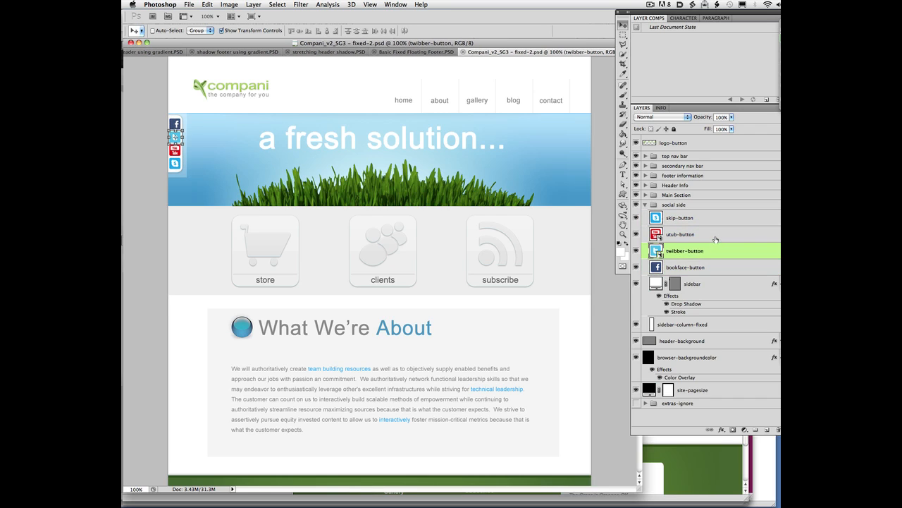
{"action": "left_click", "coordinate": [714, 234]}
{"action": "left_click", "coordinate": [710, 219]}
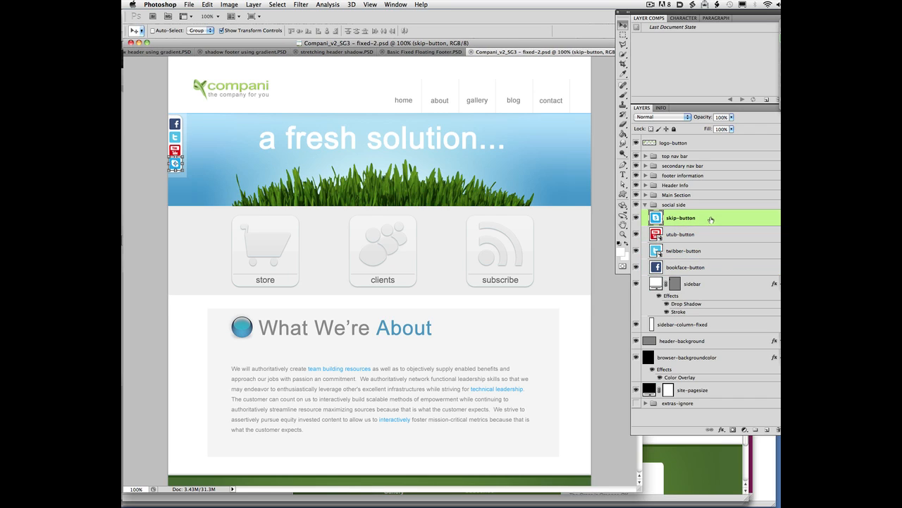
Compare the bounds of the sidebar-column-fixed layer with those of the sidebar layer, ending with sidebar-column-fixed selected.
{"action": "left_click", "coordinate": [724, 325]}
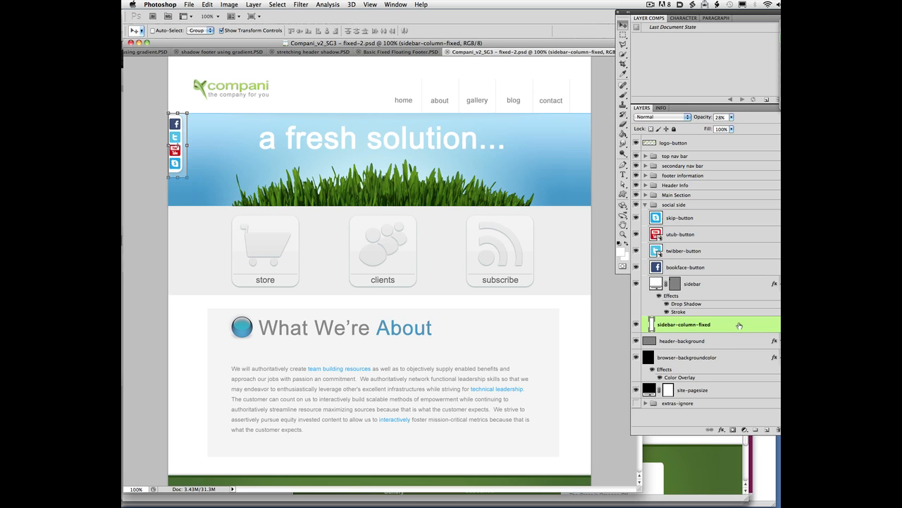
{"action": "left_click", "coordinate": [719, 285]}
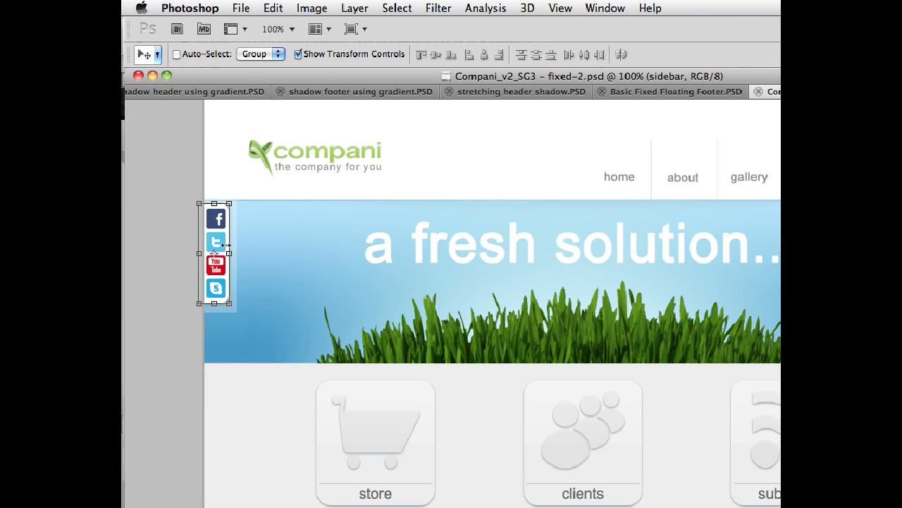
{"action": "key", "text": "alt+bracketleft"}
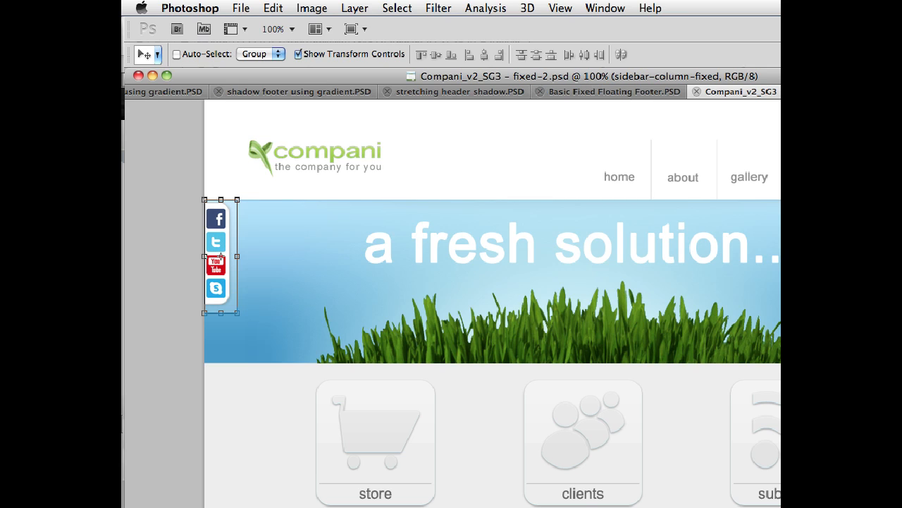
{"action": "key", "text": "alt+bracketleft"}
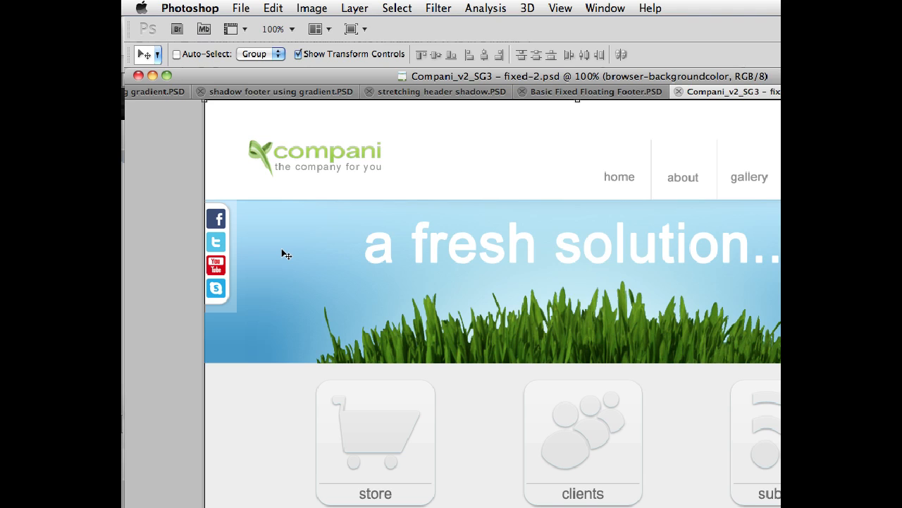
{"action": "left_click", "coordinate": [220, 257], "text": "ctrl"}
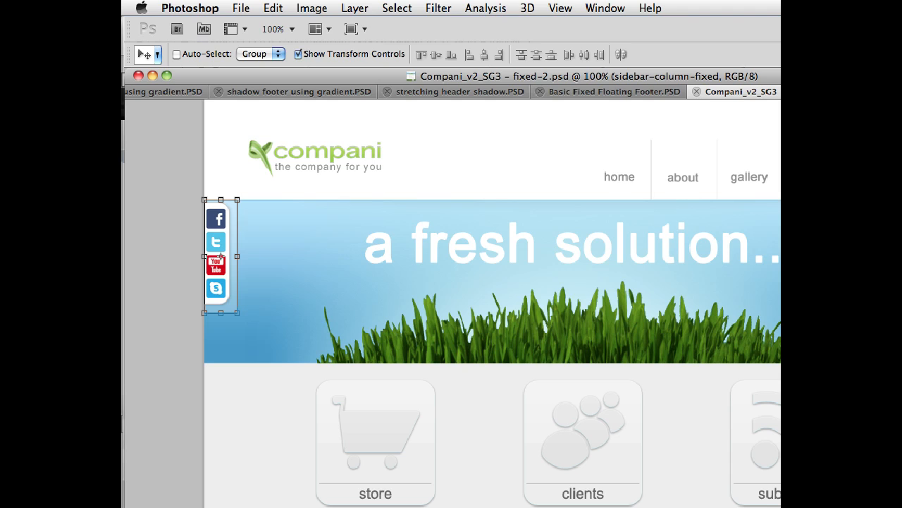
Step upward from the sidebar layer through the social button layers to skip-button, checking their bounds, and reselect the sidebar layer.
{"action": "key", "text": "alt+bracketright"}
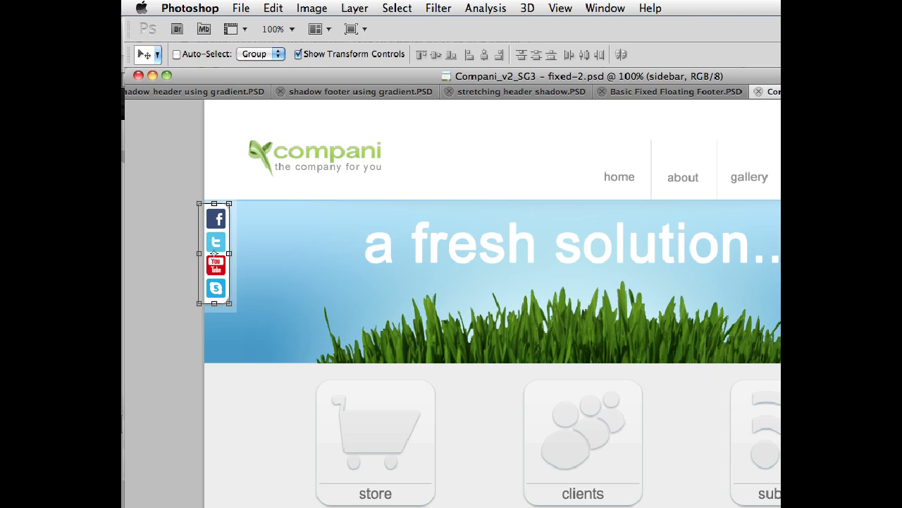
{"action": "key", "text": "alt+bracketright"}
{"action": "key", "text": "alt+bracketright"}
{"action": "key", "text": "alt+bracketright"}
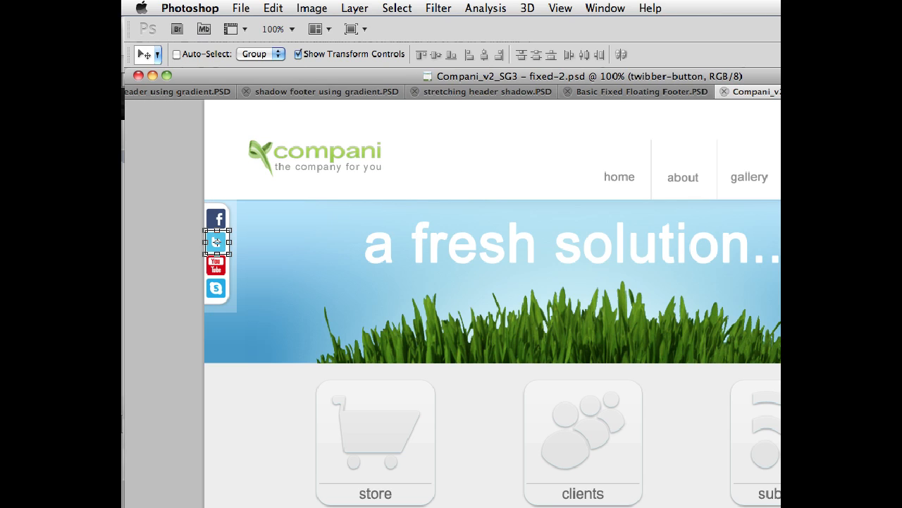
{"action": "key", "text": "alt+bracketright"}
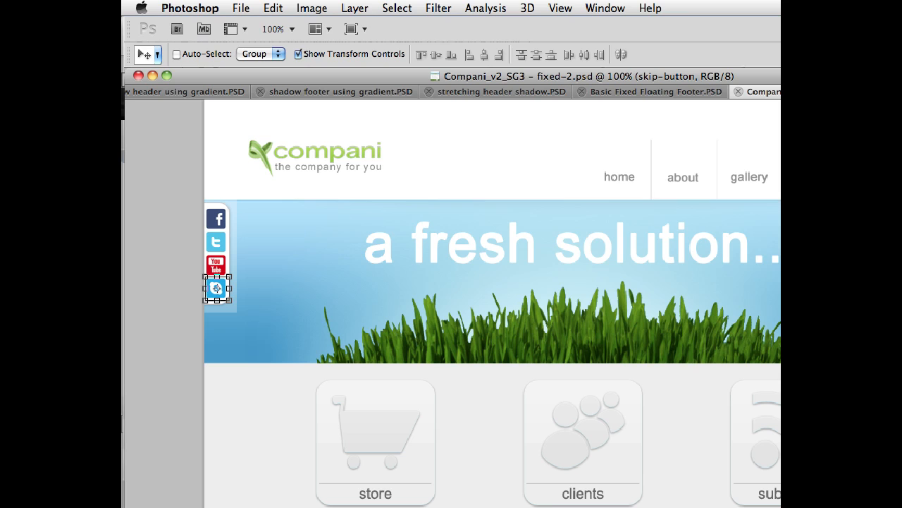
{"action": "left_click", "coordinate": [214, 253]}
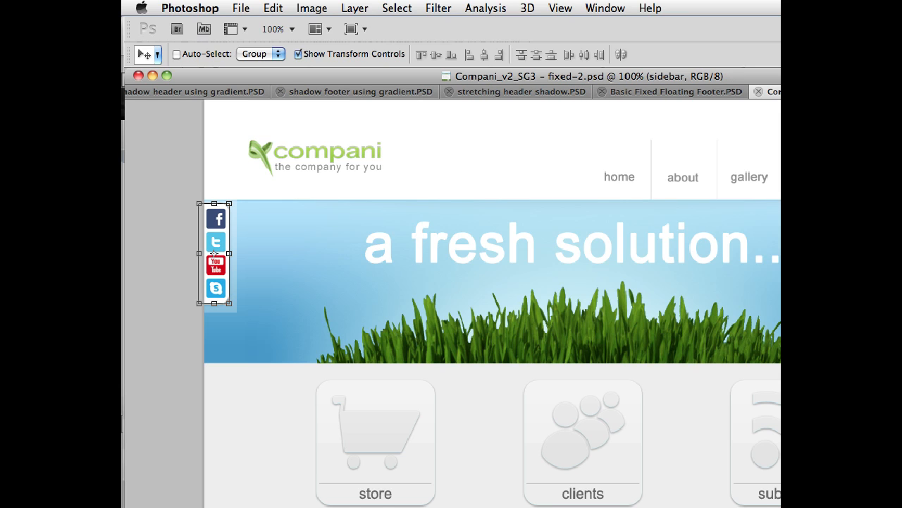
Switch to Safari and scroll the fixed-2 page preview up and down to examine how the social sidebar behaves.
{"action": "mouse_move", "coordinate": [122, 277]}
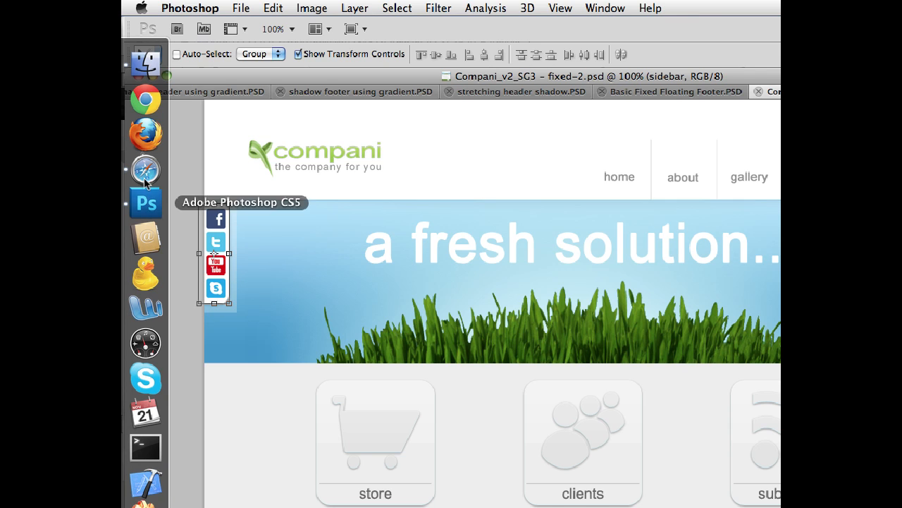
{"action": "left_click", "coordinate": [144, 178]}
{"action": "scroll", "coordinate": [631, 459], "scroll_direction": "down", "scroll_amount": 3}
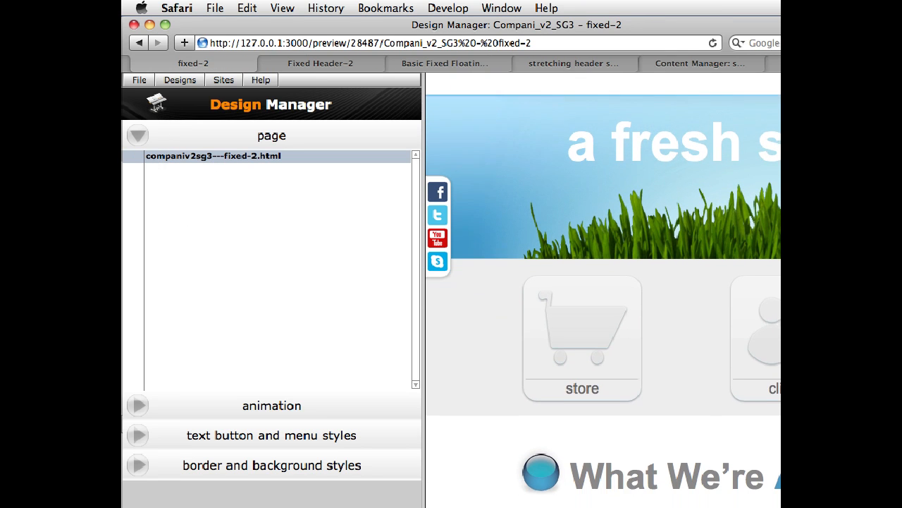
{"action": "scroll", "coordinate": [603, 293], "scroll_direction": "down", "scroll_amount": 5}
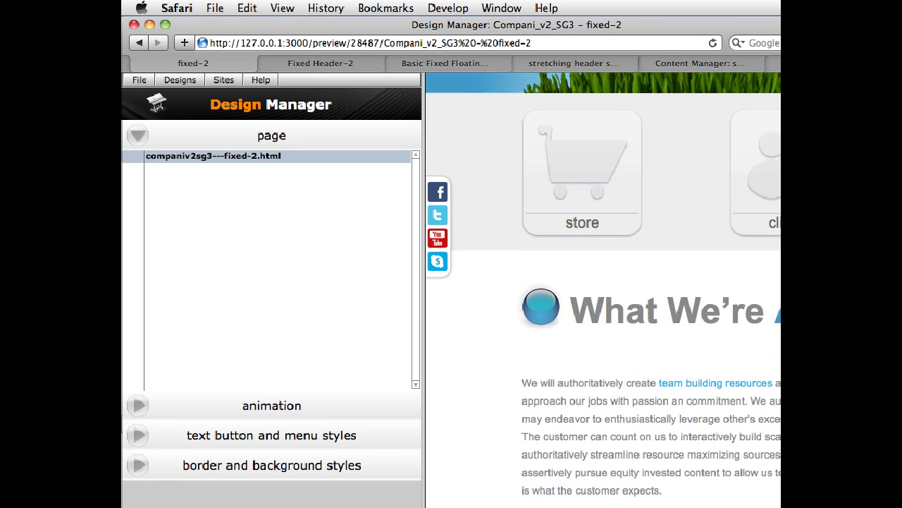
{"action": "scroll", "coordinate": [603, 293], "scroll_direction": "down", "scroll_amount": 3}
{"action": "scroll", "coordinate": [604, 293], "scroll_direction": "up", "scroll_amount": 5}
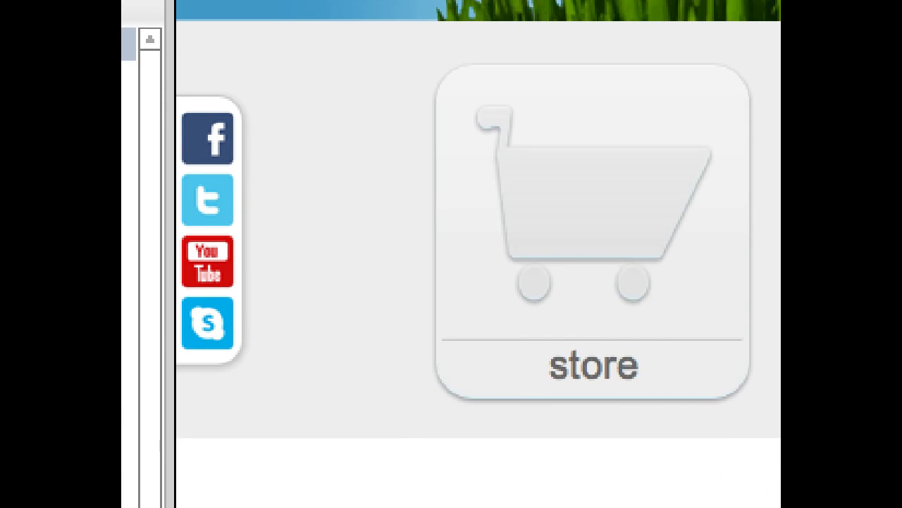
{"action": "scroll", "coordinate": [478, 254], "scroll_direction": "up", "scroll_amount": 4}
{"action": "scroll", "coordinate": [479, 254], "scroll_direction": "down", "scroll_amount": 2}
{"action": "scroll", "coordinate": [478, 254], "scroll_direction": "up", "scroll_amount": 1}
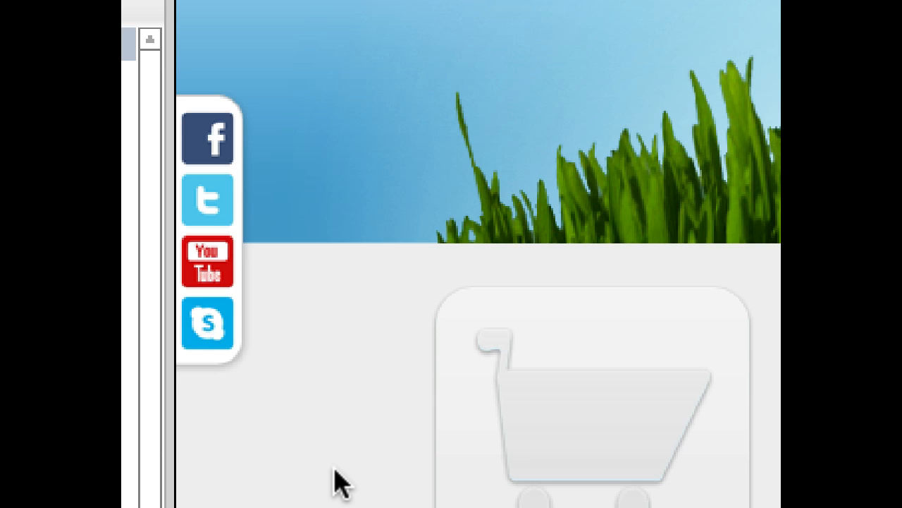
{"action": "scroll", "coordinate": [297, 480], "scroll_direction": "down", "scroll_amount": 3}
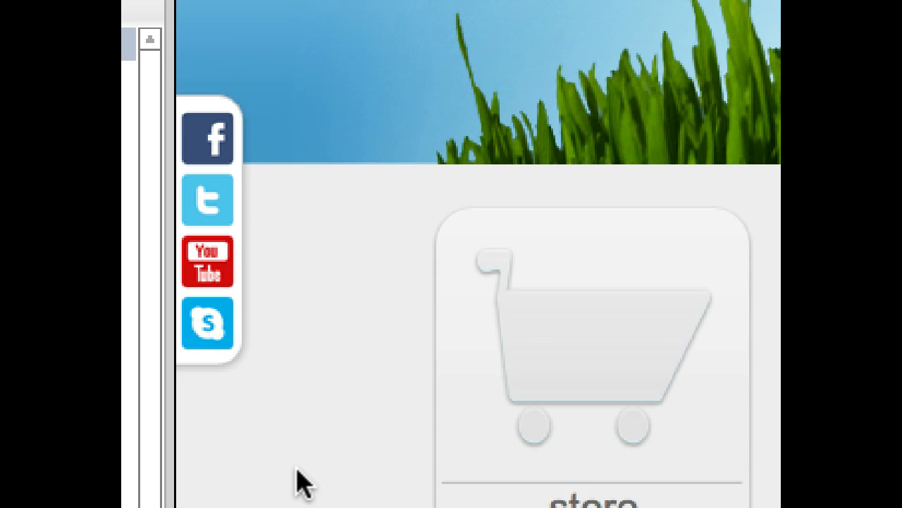
{"action": "scroll", "coordinate": [296, 487], "scroll_direction": "up", "scroll_amount": 8}
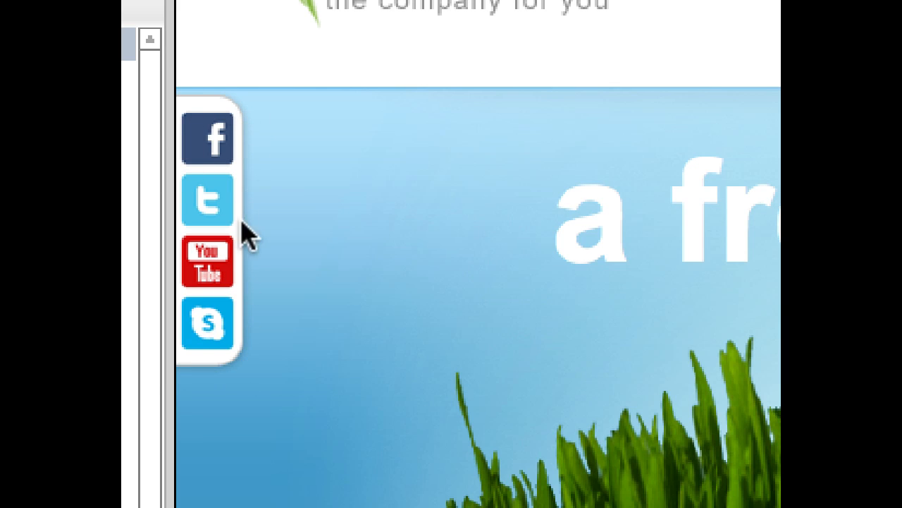
{"action": "scroll", "coordinate": [397, 458], "scroll_direction": "down", "scroll_amount": 5}
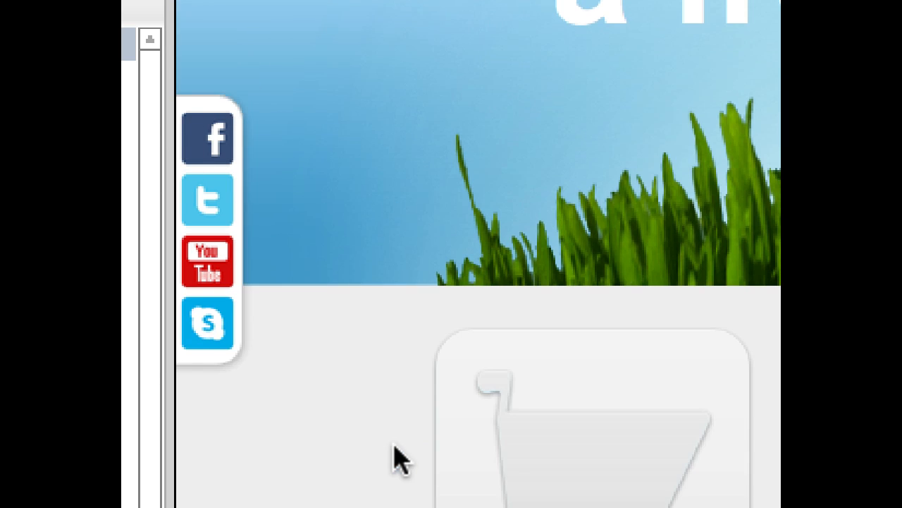
{"action": "scroll", "coordinate": [367, 394], "scroll_direction": "down", "scroll_amount": 2}
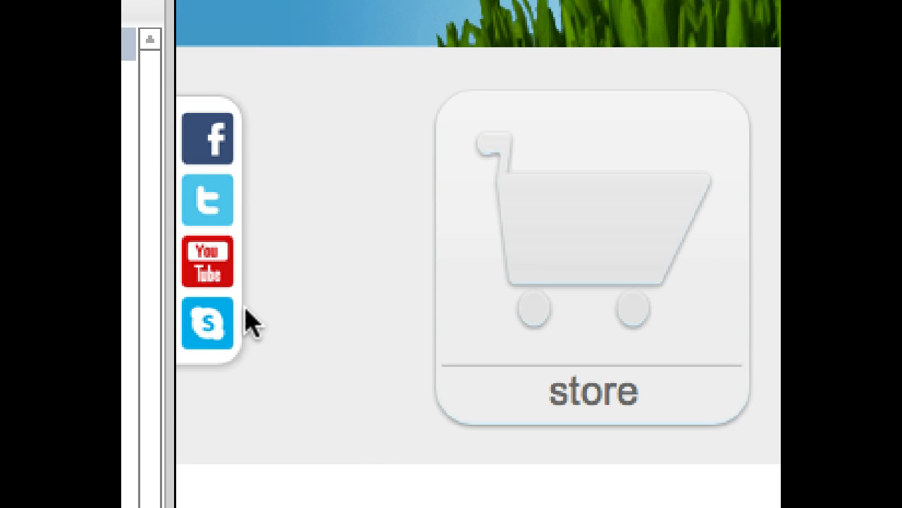
{"action": "scroll", "coordinate": [358, 226], "scroll_direction": "down", "scroll_amount": 1}
{"action": "scroll", "coordinate": [348, 218], "scroll_direction": "up", "scroll_amount": 8}
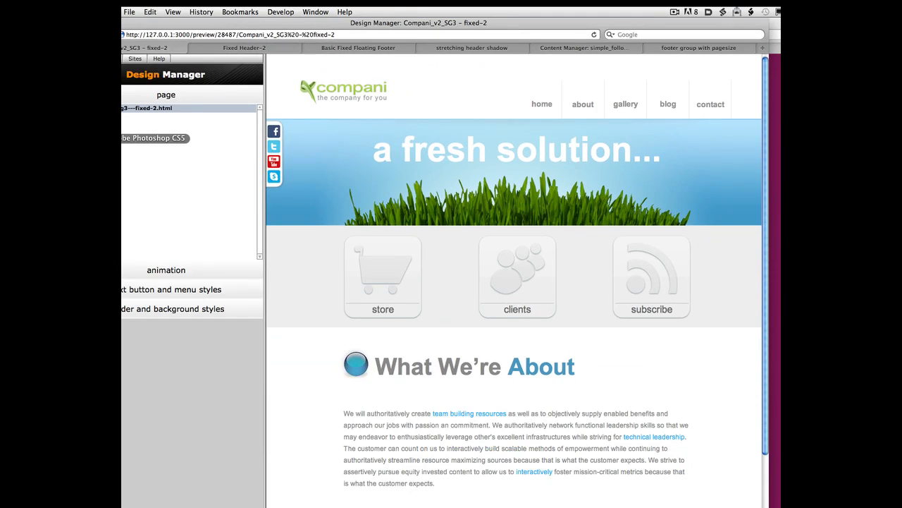
Switch to Photoshop and select the sidebar-column-fixed layer in the social side group.
{"action": "left_click", "coordinate": [113, 139]}
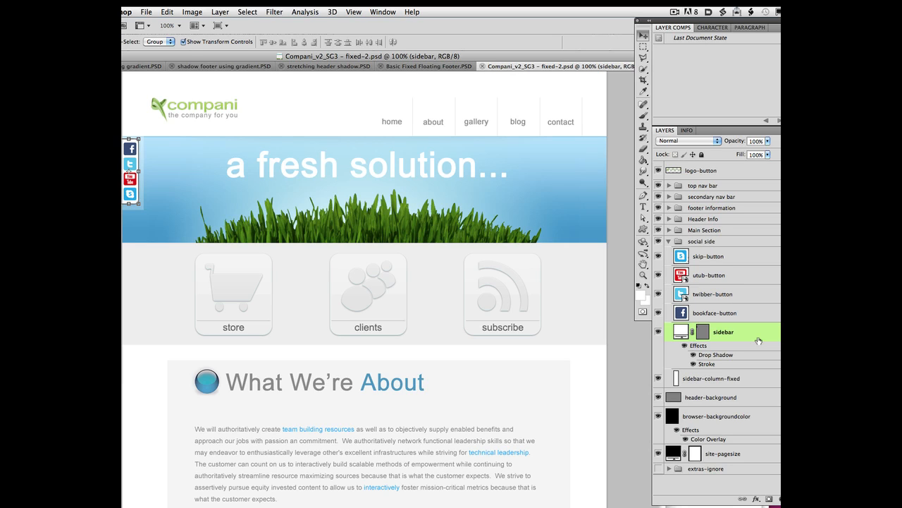
{"action": "left_click", "coordinate": [757, 380]}
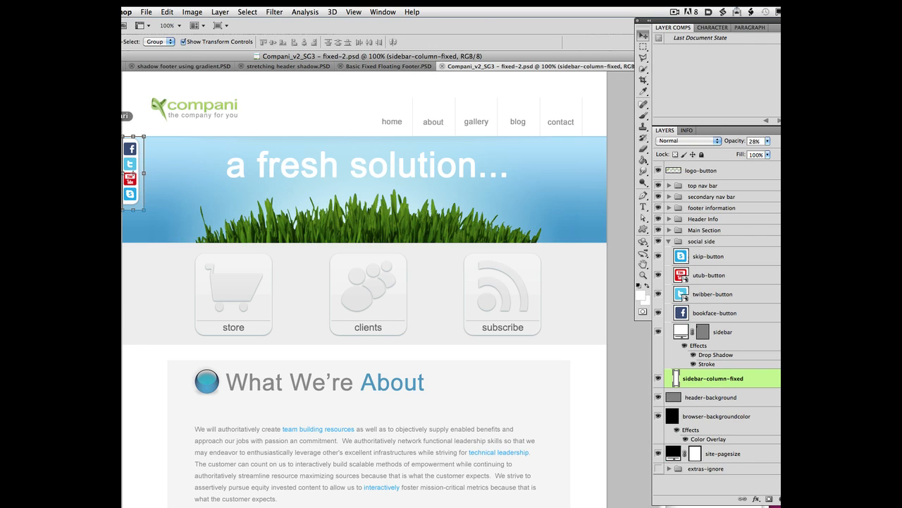
Switch to Safari and bring up the Fixed Header-2 page preview.
{"action": "left_click", "coordinate": [122, 116]}
{"action": "left_click", "coordinate": [262, 47]}
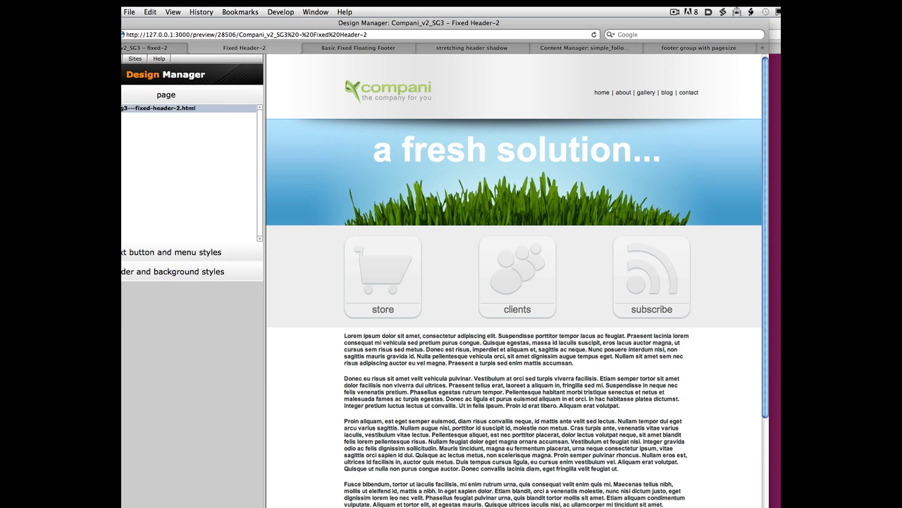
Shrink the browser window and scroll the Fixed Header-2 preview up and down to examine how the header behaves over the content.
{"action": "left_click_drag", "start_coordinate": [765, 506], "coordinate": [752, 421]}
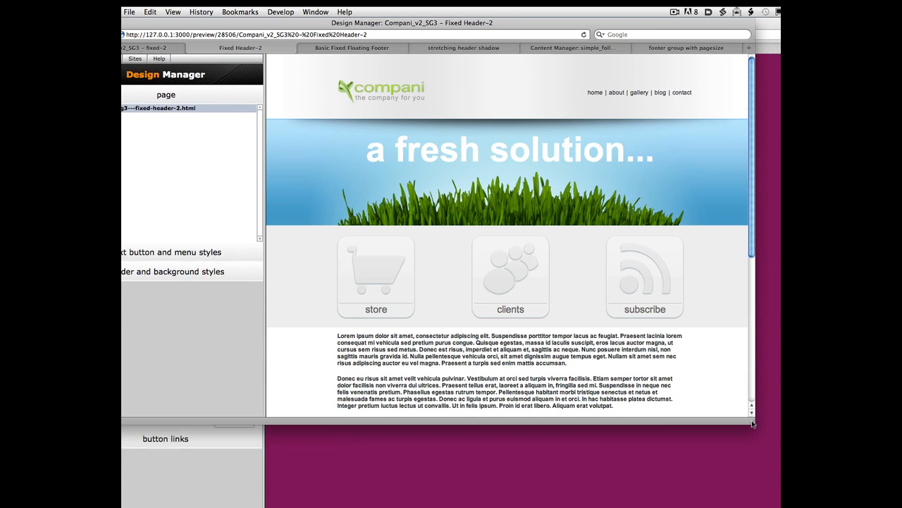
{"action": "left_click_drag", "start_coordinate": [754, 80], "coordinate": [765, 132]}
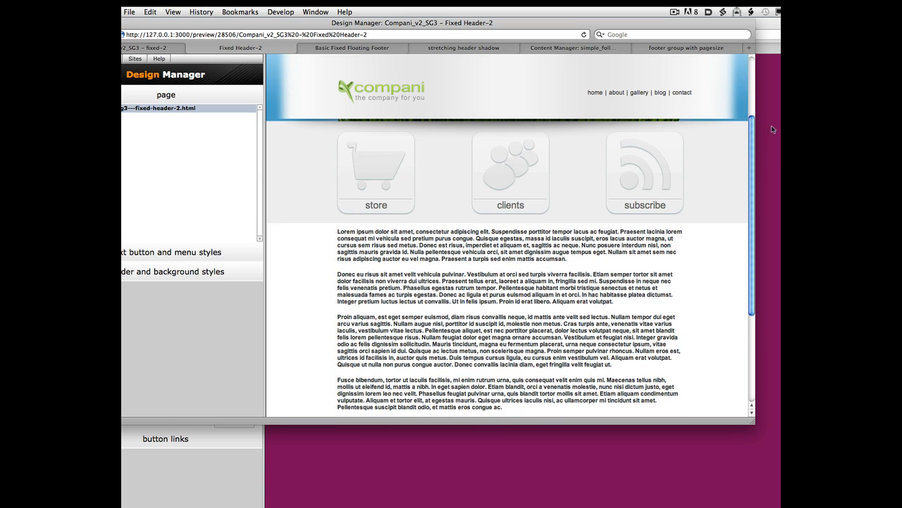
{"action": "left_click_drag", "start_coordinate": [752, 135], "coordinate": [749, 96]}
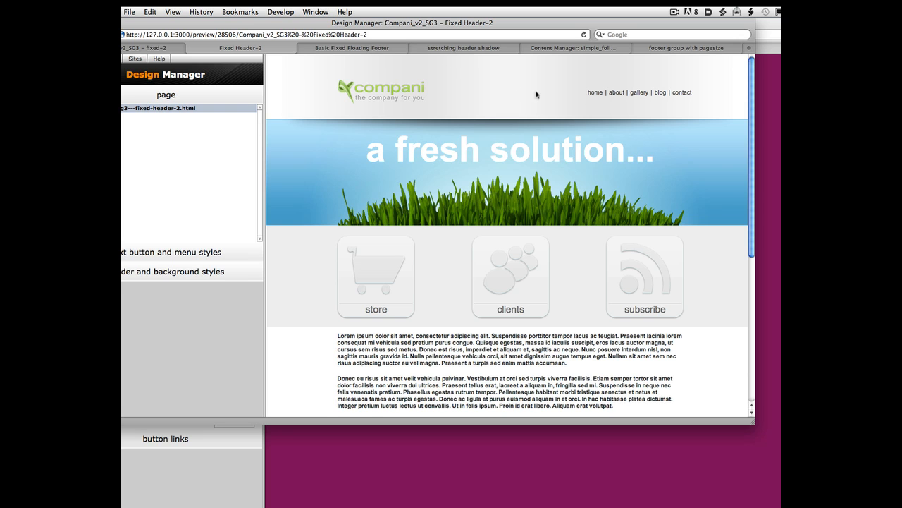
{"action": "scroll", "coordinate": [754, 63], "scroll_direction": "down", "scroll_amount": 5}
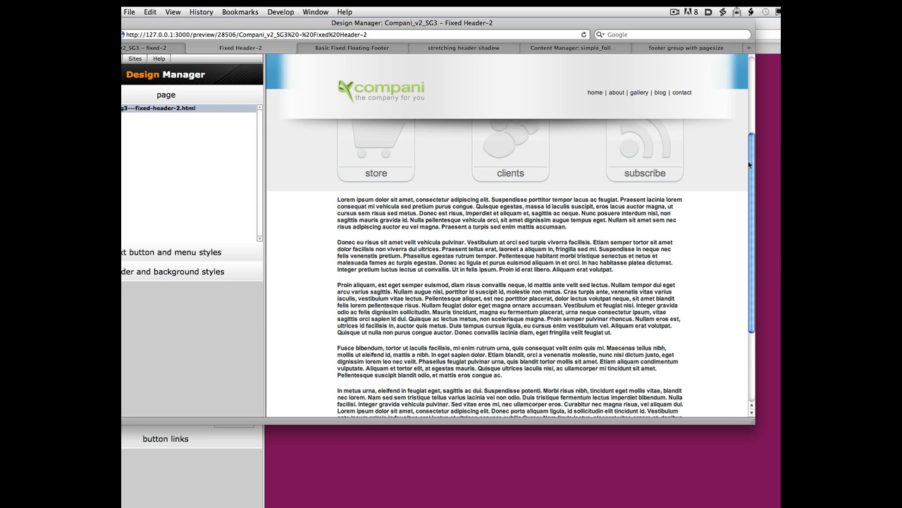
{"action": "scroll", "coordinate": [753, 64], "scroll_direction": "up", "scroll_amount": 5}
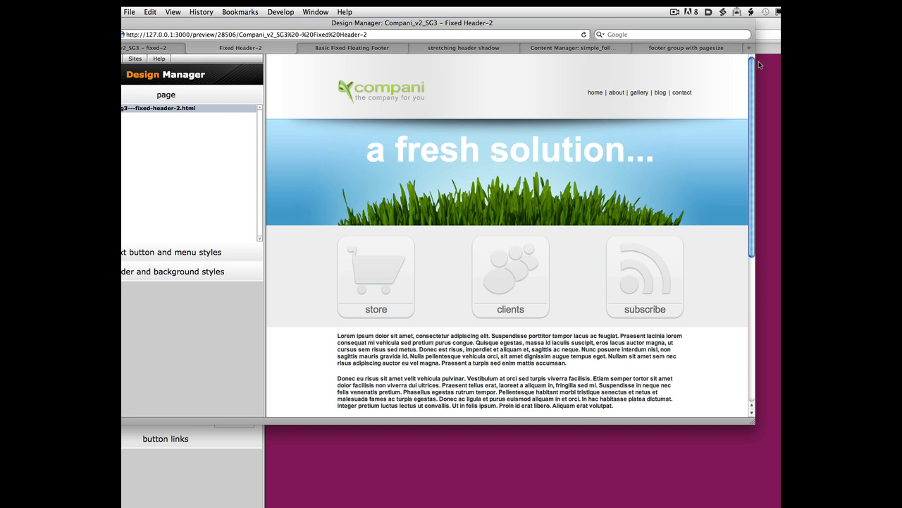
{"action": "mouse_move", "coordinate": [752, 83]}
{"action": "left_mouse_down"}
{"action": "mouse_move", "coordinate": [752, 126]}
{"action": "mouse_move", "coordinate": [751, 66]}
{"action": "left_mouse_up"}
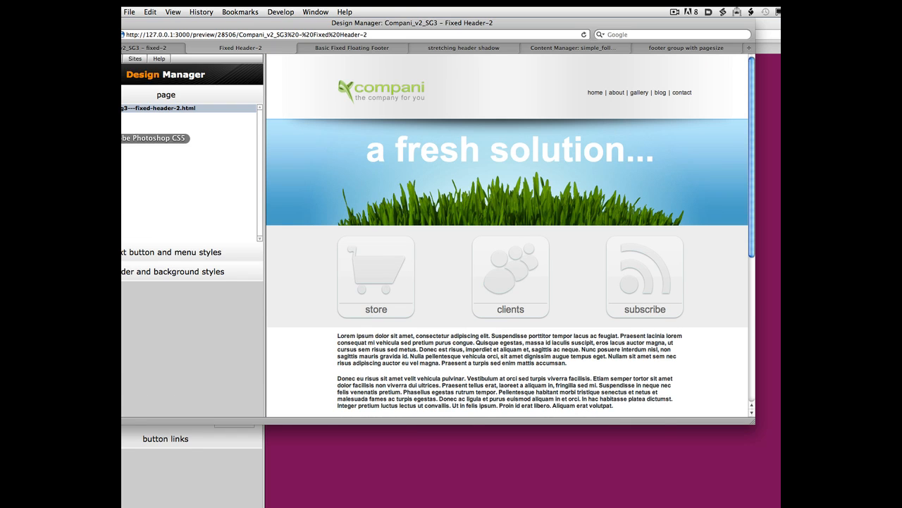
Switch to Photoshop, bring up Compani_v2_SG3 - Fixed Header-2.psd and select the header section-panel-fixed layer.
{"action": "left_click", "coordinate": [99, 138]}
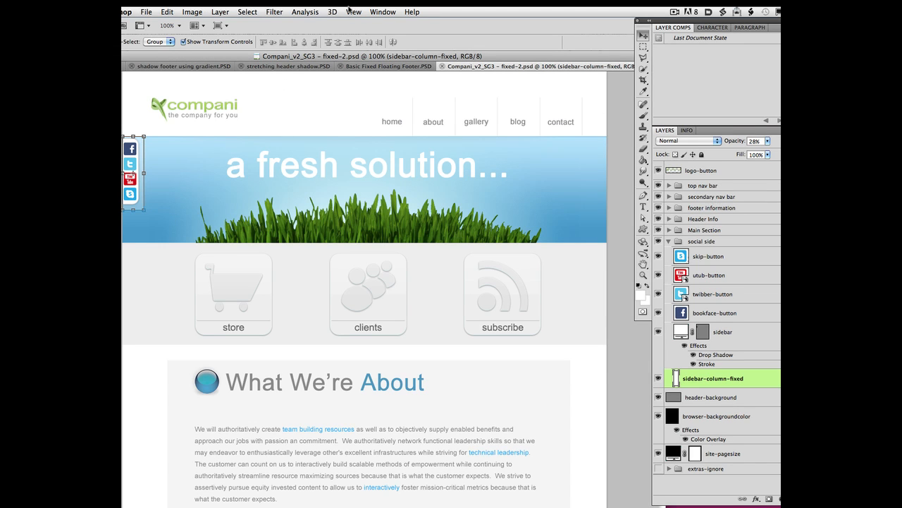
{"action": "left_click", "coordinate": [386, 12]}
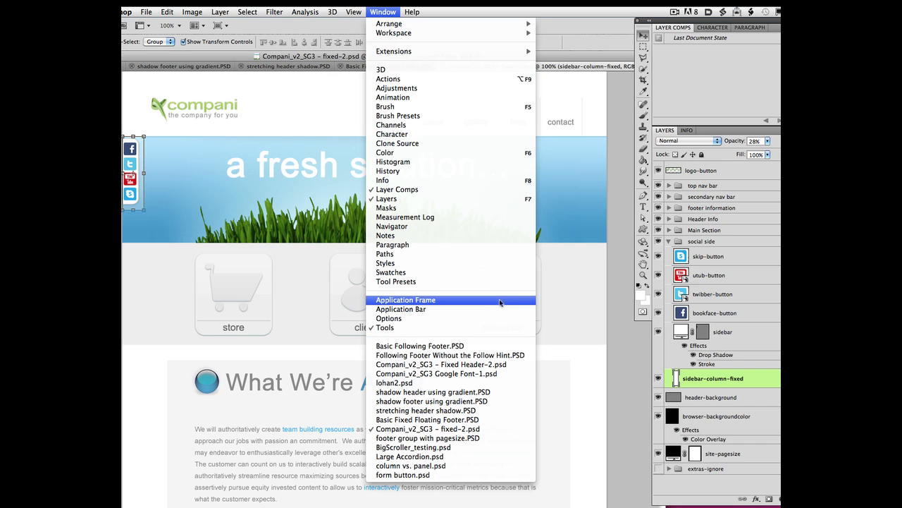
{"action": "left_click", "coordinate": [513, 367]}
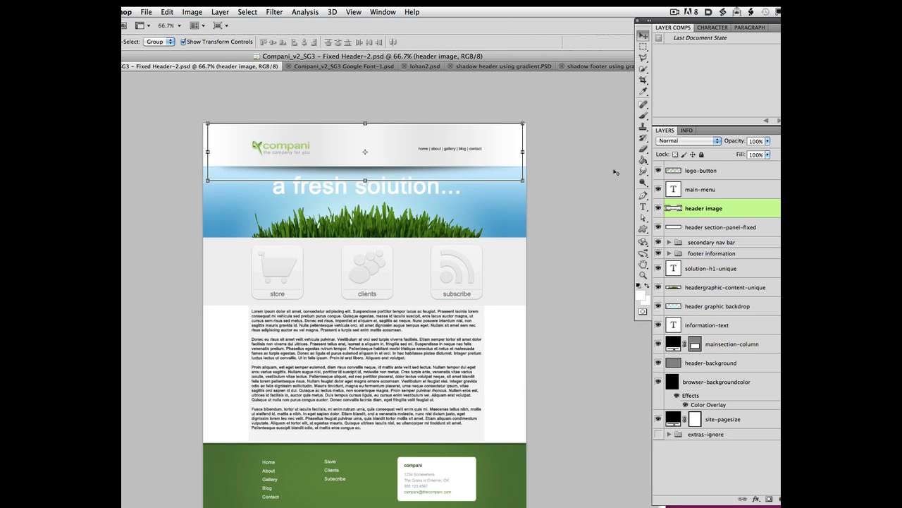
{"action": "left_click", "coordinate": [734, 227]}
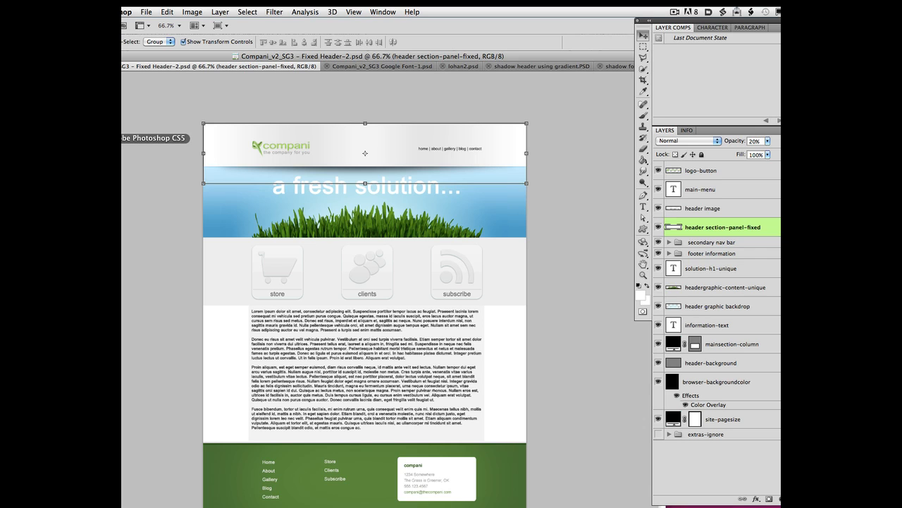
Switch to Safari and scroll the Fixed Header-2 preview to examine the header's logo, menu and shadow image against the page content.
{"action": "left_click", "coordinate": [121, 116]}
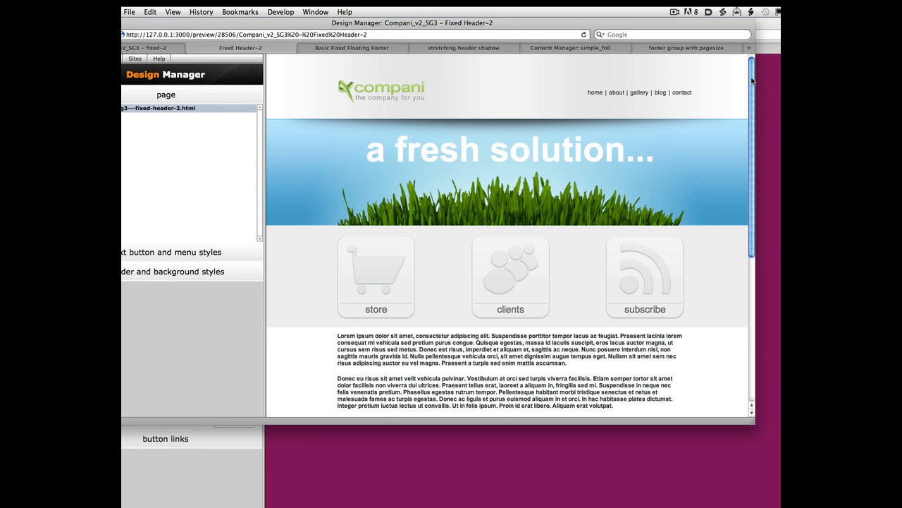
{"action": "left_click_drag", "start_coordinate": [752, 79], "coordinate": [753, 80]}
{"action": "scroll", "coordinate": [754, 83], "scroll_direction": "down", "scroll_amount": 3}
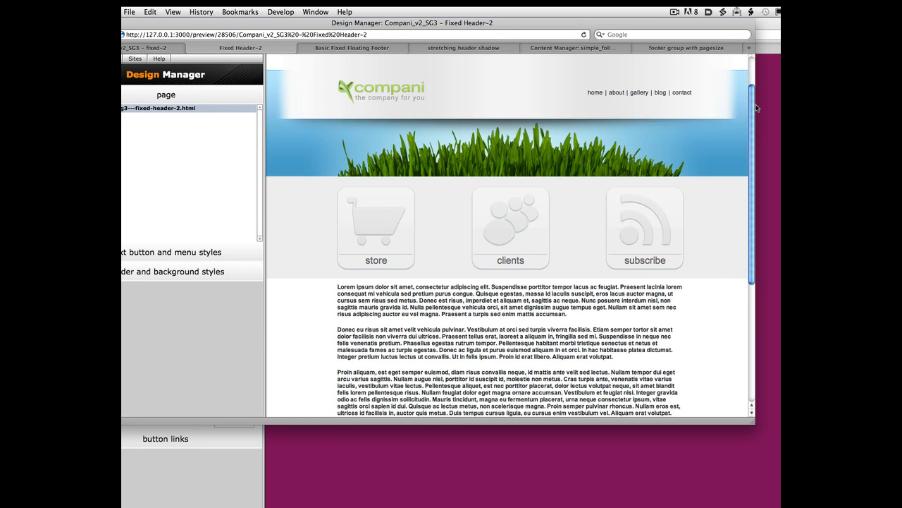
{"action": "scroll", "coordinate": [759, 85], "scroll_direction": "up", "scroll_amount": 3}
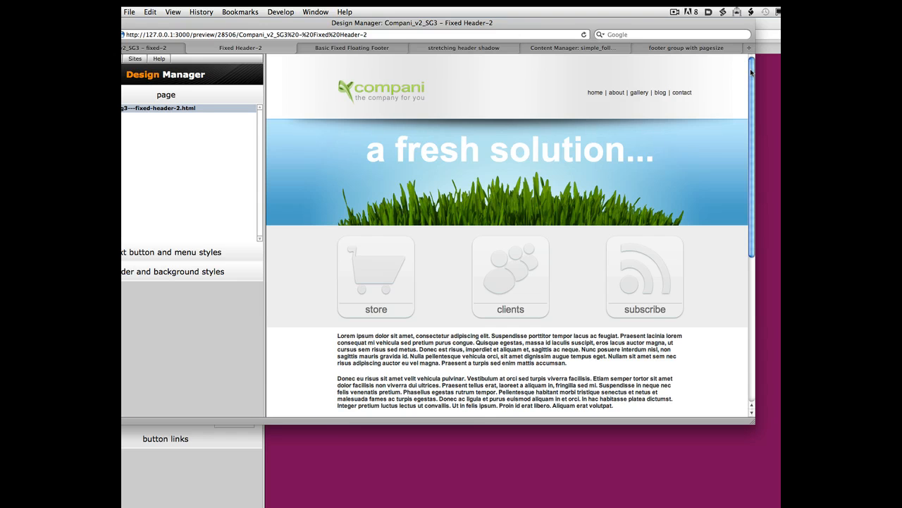
{"action": "left_click_drag", "start_coordinate": [753, 73], "coordinate": [753, 115]}
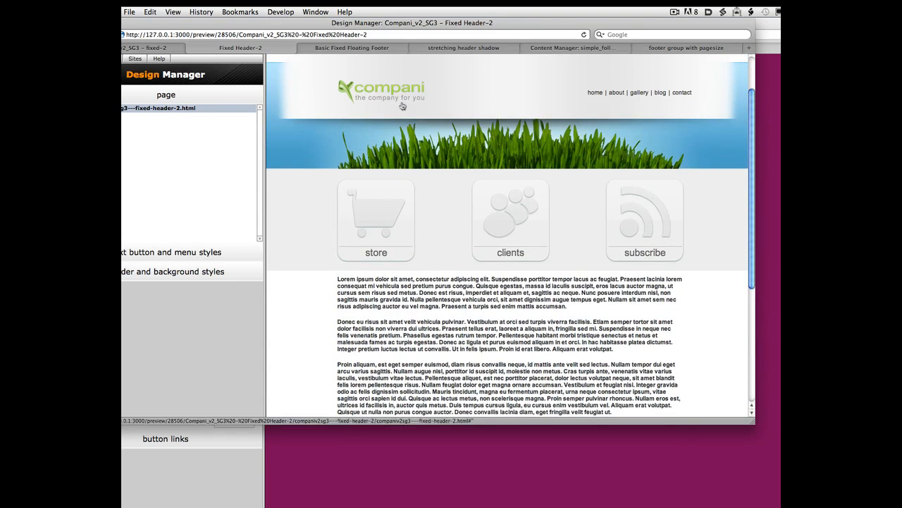
{"action": "scroll", "coordinate": [755, 112], "scroll_direction": "up", "scroll_amount": 3}
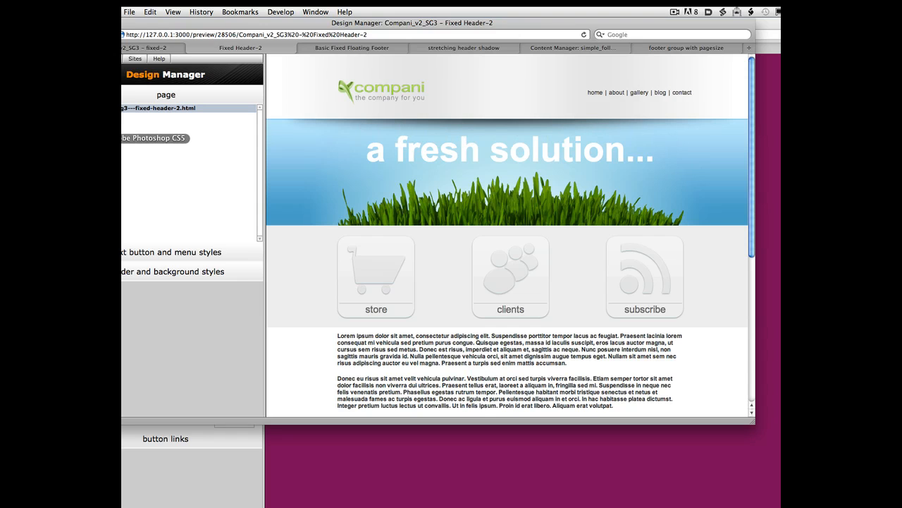
Switch to Photoshop, check the bounds of the header image, main-menu and logo-button layers, and reselect the header section-panel-fixed layer.
{"action": "left_click", "coordinate": [121, 138]}
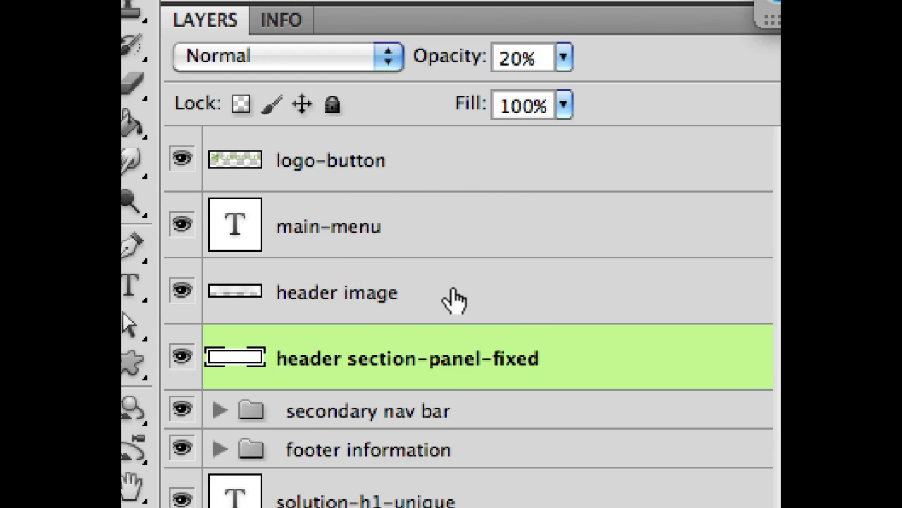
{"action": "left_click", "coordinate": [518, 304]}
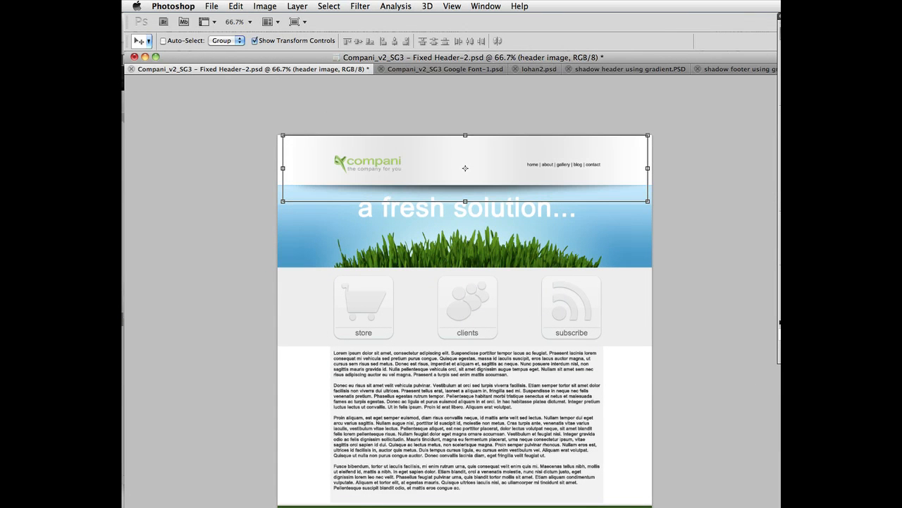
{"action": "left_click", "coordinate": [784, 234]}
{"action": "left_click", "coordinate": [825, 224]}
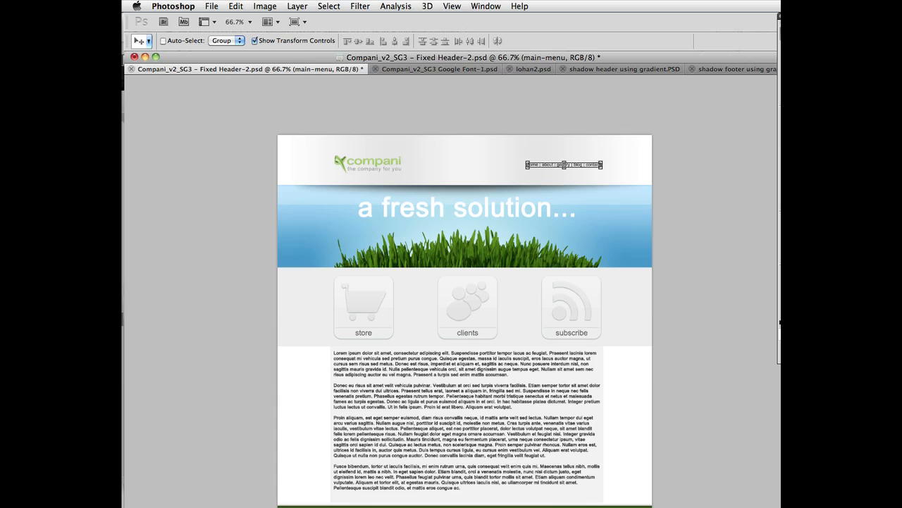
{"action": "left_click", "coordinate": [367, 164], "text": "super"}
{"action": "left_click", "coordinate": [465, 170], "text": "super"}
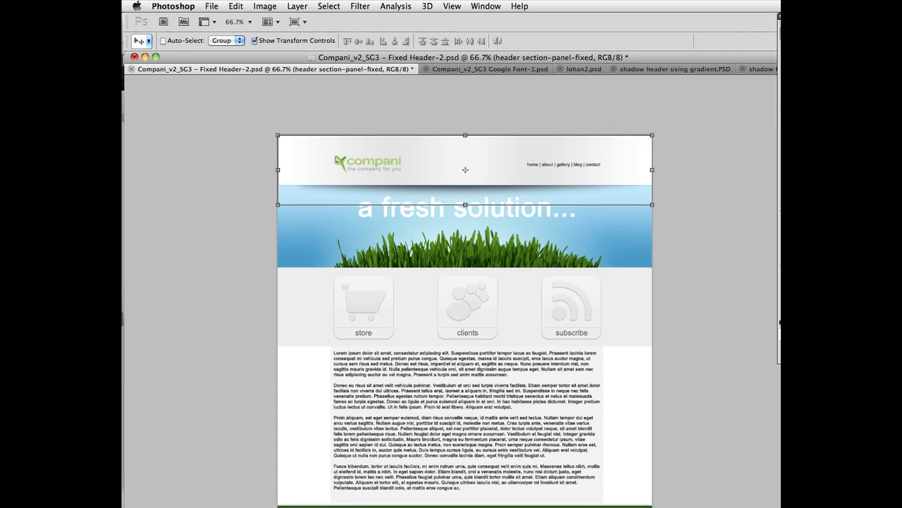
Compare the main-menu, logo-button and header image layers' bounds again, ending with the header section-panel-fixed layer selected.
{"action": "left_click", "coordinate": [564, 165], "text": "super"}
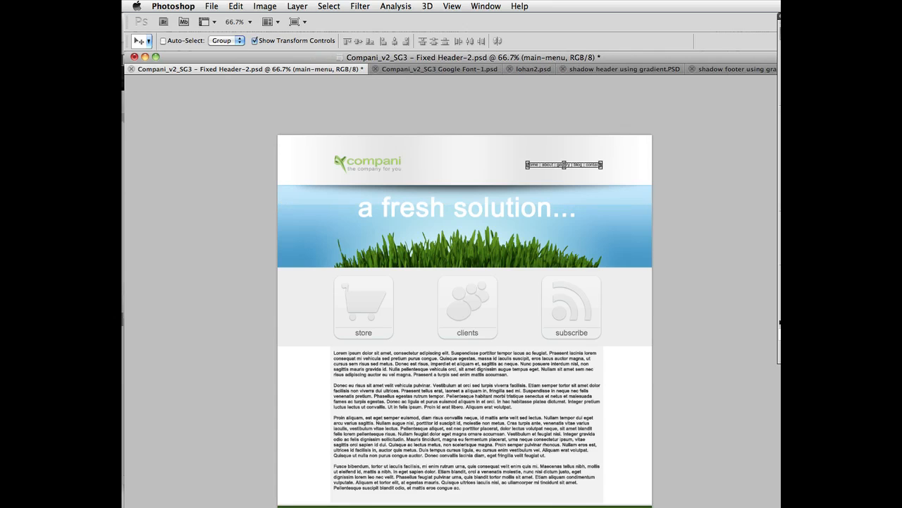
{"action": "left_click", "coordinate": [367, 164], "text": "super"}
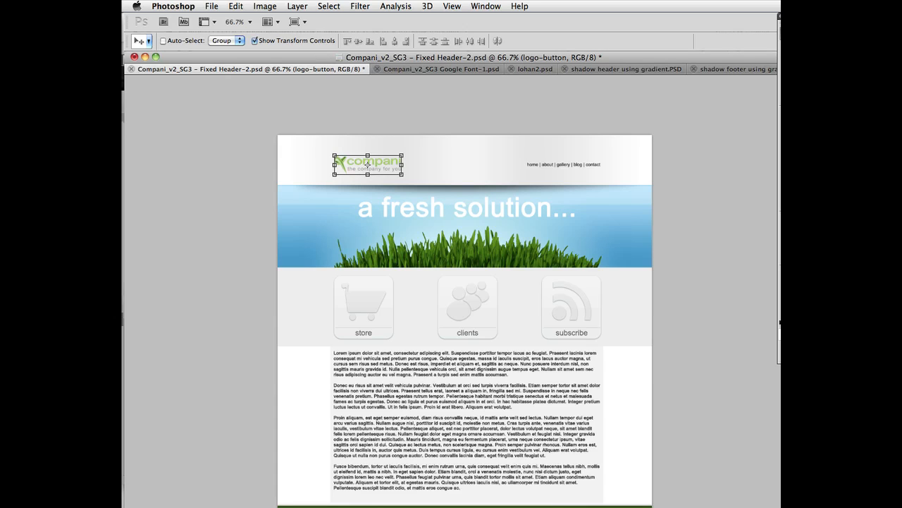
{"action": "left_click", "coordinate": [564, 165], "text": "super"}
{"action": "left_click", "coordinate": [465, 167], "text": "super"}
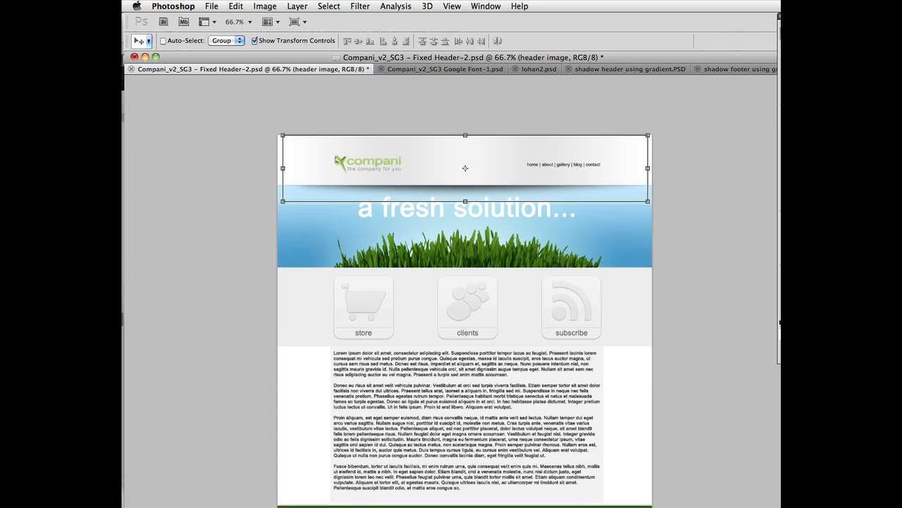
{"action": "key", "text": "alt+bracketright"}
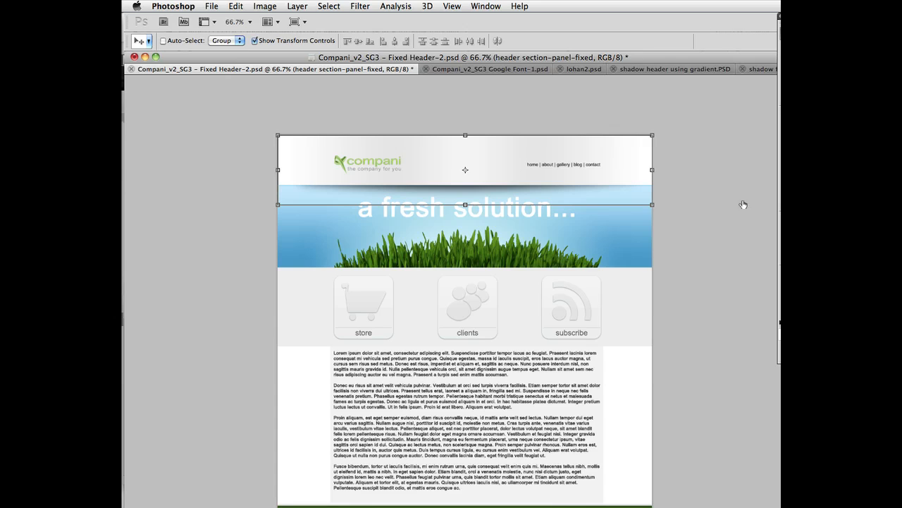
Switch to Safari, bring up the Basic Fixed Floating Footer preview, and scroll it in a shortened window to examine the footer.
{"action": "mouse_move", "coordinate": [123, 162]}
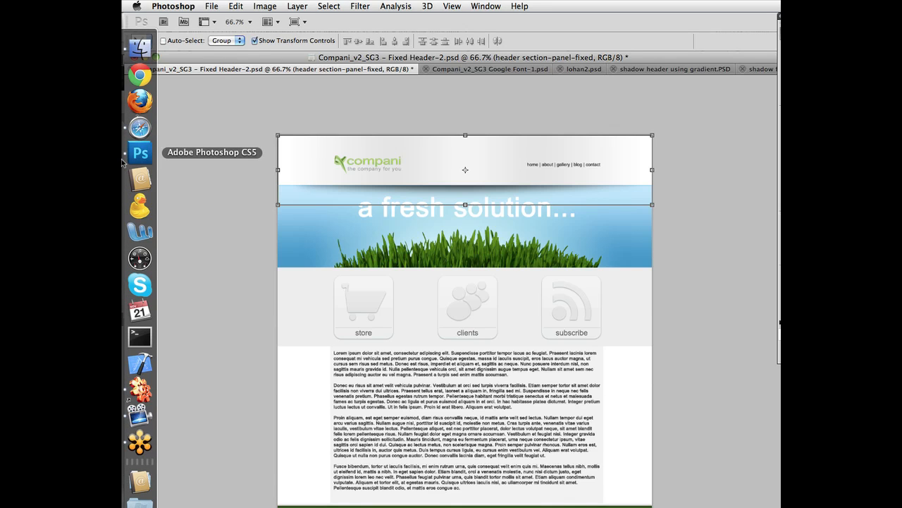
{"action": "left_click", "coordinate": [138, 127]}
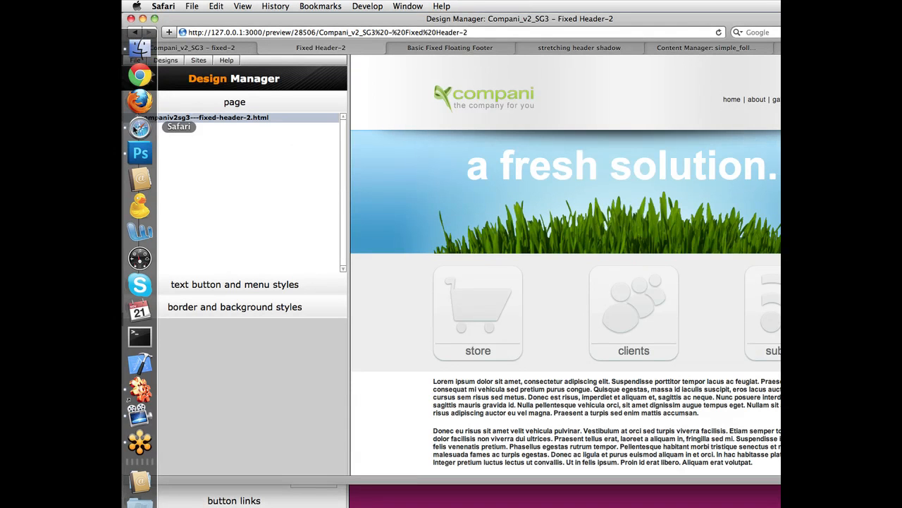
{"action": "left_click", "coordinate": [431, 48]}
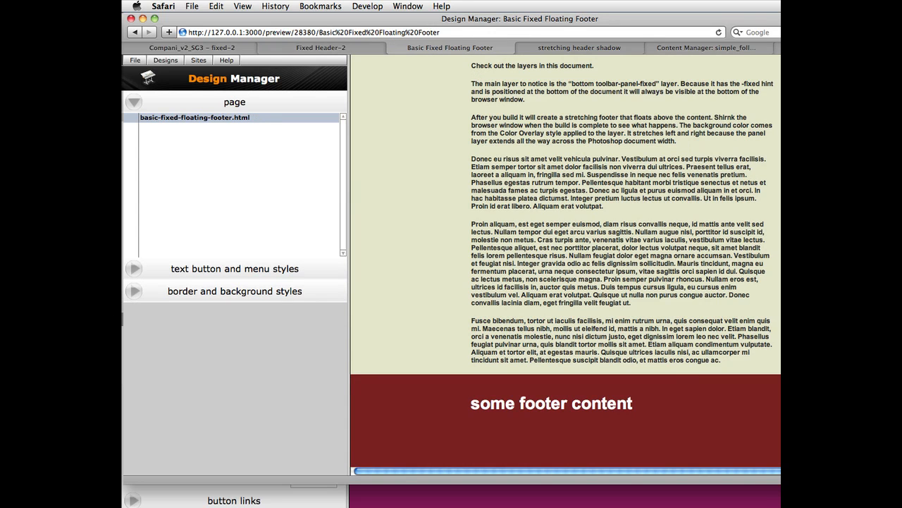
{"action": "left_click_drag", "start_coordinate": [901, 480], "coordinate": [901, 417]}
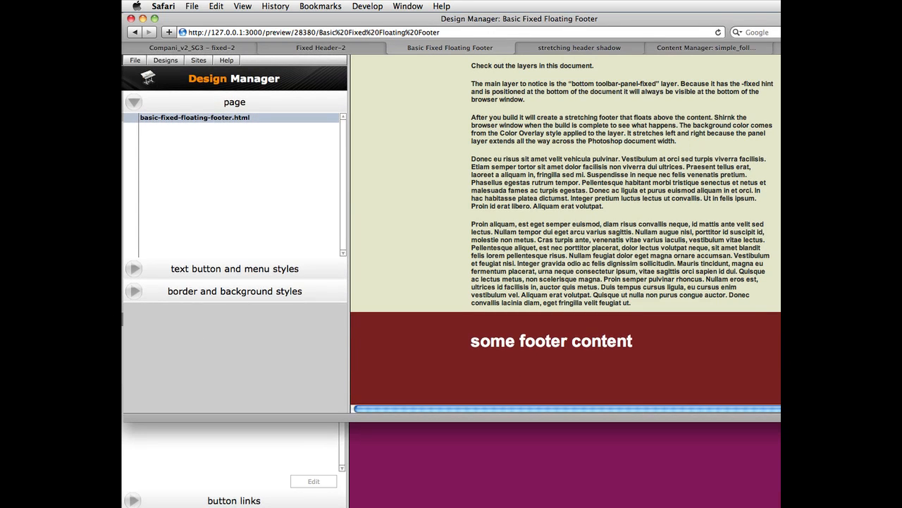
{"action": "scroll", "coordinate": [564, 183], "scroll_direction": "down", "scroll_amount": 3}
{"action": "scroll", "coordinate": [622, 183], "scroll_direction": "up", "scroll_amount": 3}
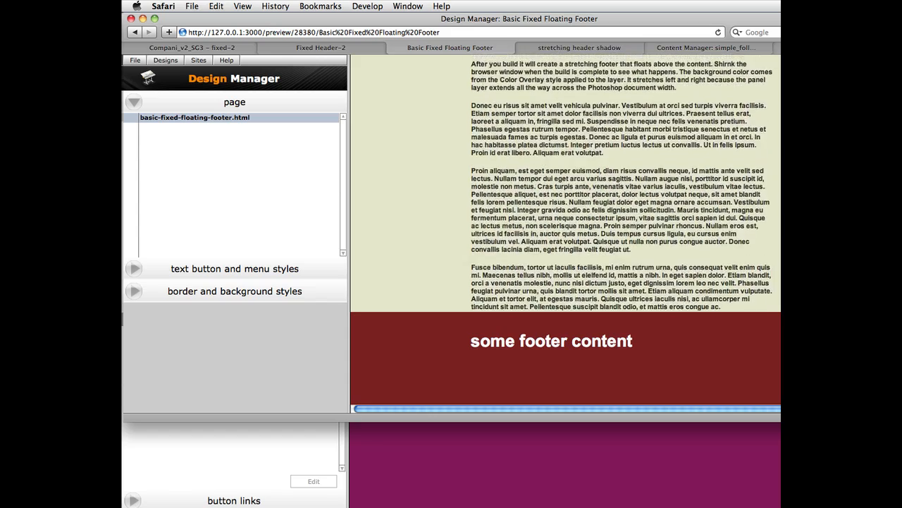
{"action": "scroll", "coordinate": [622, 183], "scroll_direction": "down", "scroll_amount": 3}
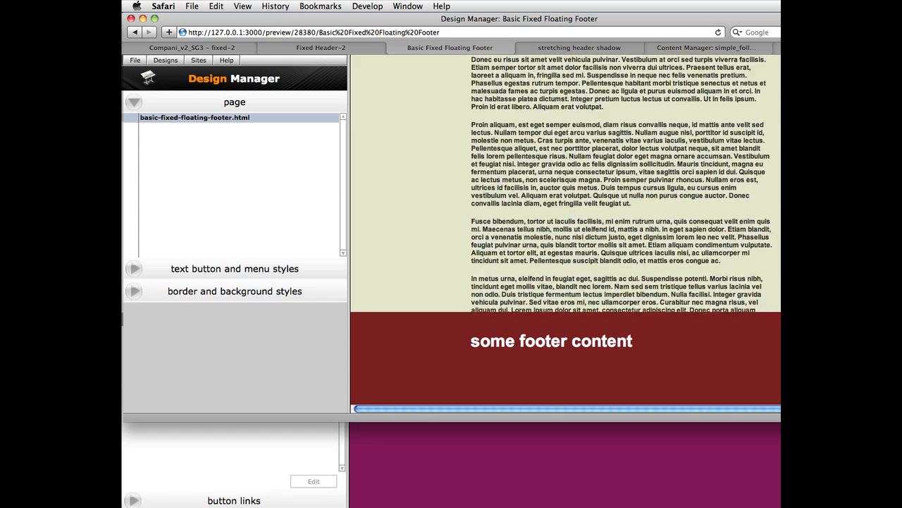
{"action": "scroll", "coordinate": [622, 184], "scroll_direction": "up", "scroll_amount": 3}
{"action": "scroll", "coordinate": [622, 184], "scroll_direction": "down", "scroll_amount": 3}
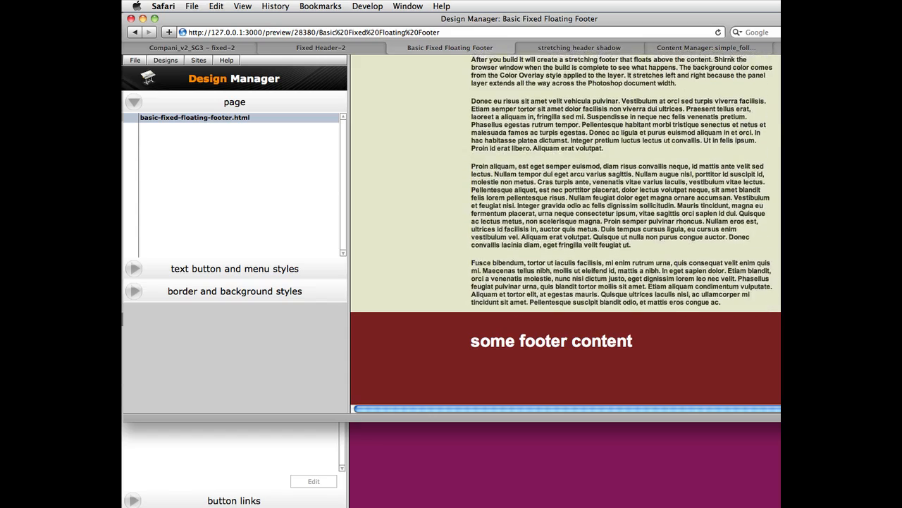
Enlarge, shrink and re-enlarge the browser window to examine how the floating footer follows the window's lower edge.
{"action": "left_click_drag", "start_coordinate": [901, 418], "coordinate": [780, 500]}
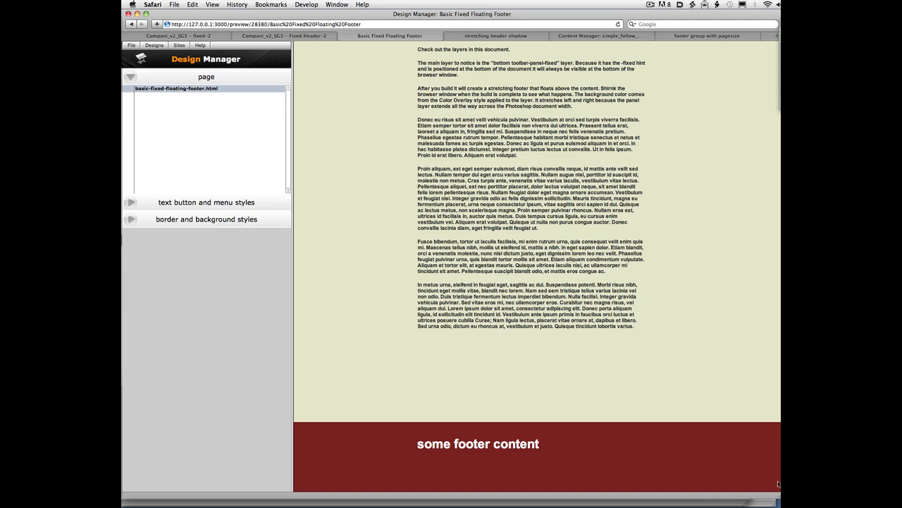
{"action": "left_click_drag", "start_coordinate": [778, 484], "coordinate": [735, 379]}
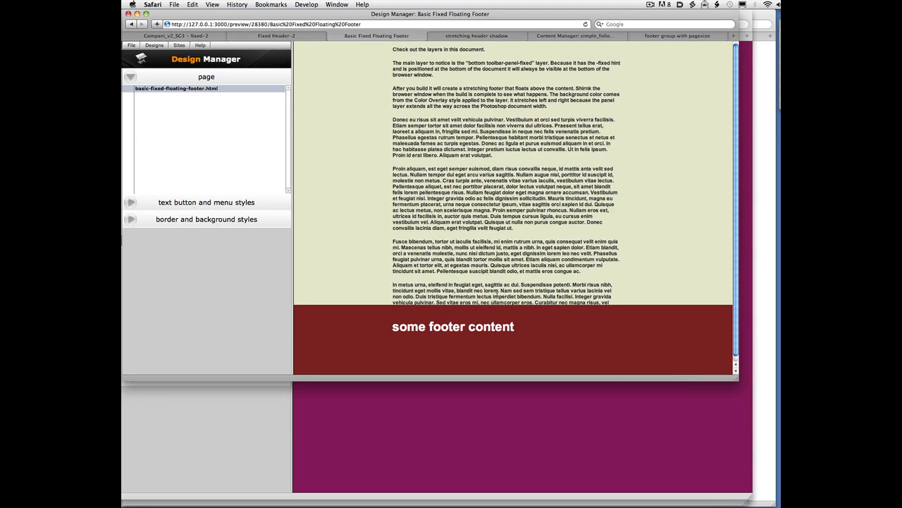
{"action": "left_click_drag", "start_coordinate": [738, 381], "coordinate": [781, 506]}
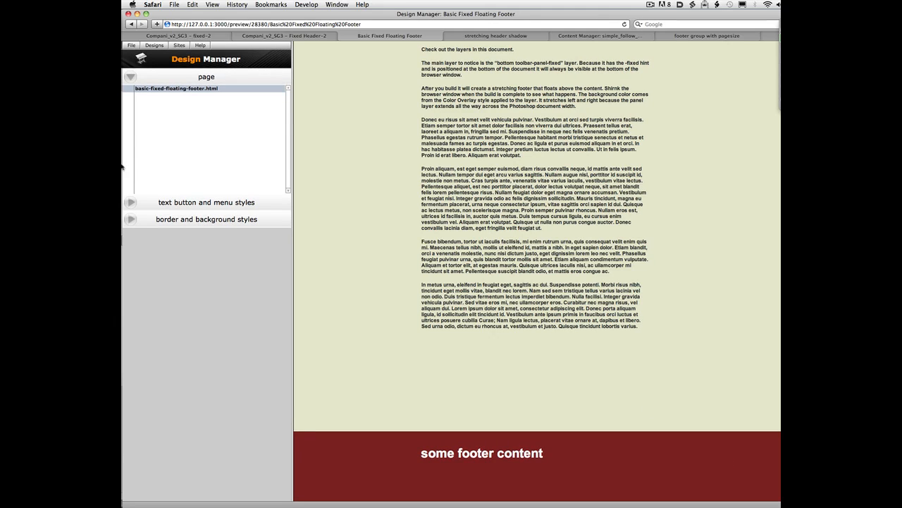
Bring up the stretching header shadow page preview.
{"action": "mouse_move", "coordinate": [131, 157]}
{"action": "left_click", "coordinate": [490, 36]}
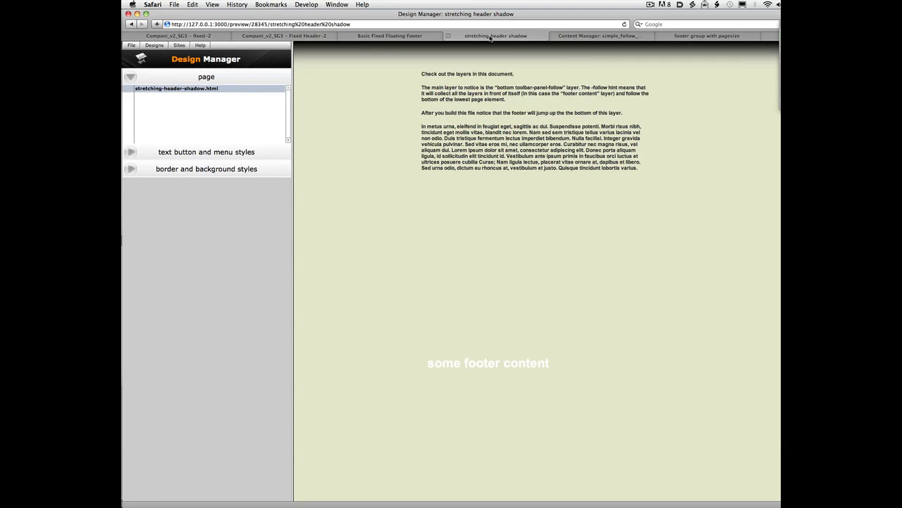
{"action": "left_click", "coordinate": [695, 26]}
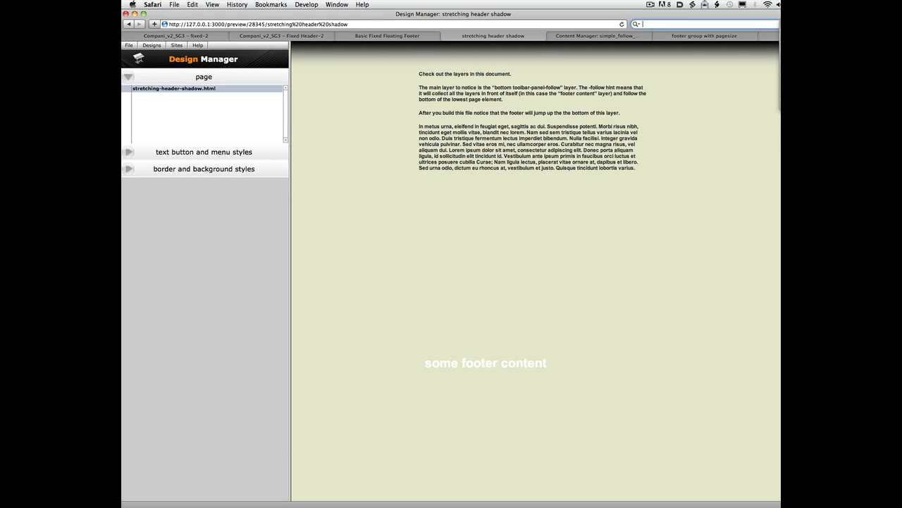
Shorten the browser window, scroll the stretching header shadow preview down and back to examine the header shadow, and restore the window height.
{"action": "left_click_drag", "start_coordinate": [784, 504], "coordinate": [777, 282]}
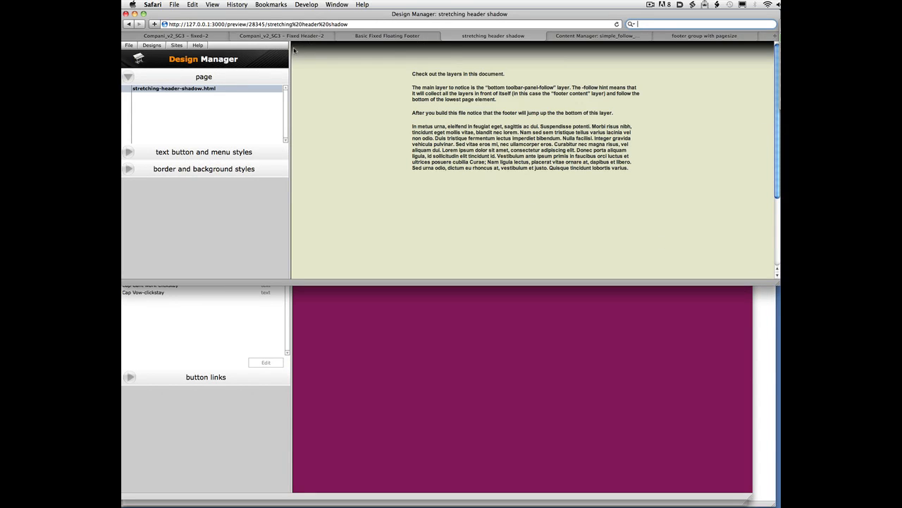
{"action": "scroll", "coordinate": [413, 104], "scroll_direction": "down", "scroll_amount": 1}
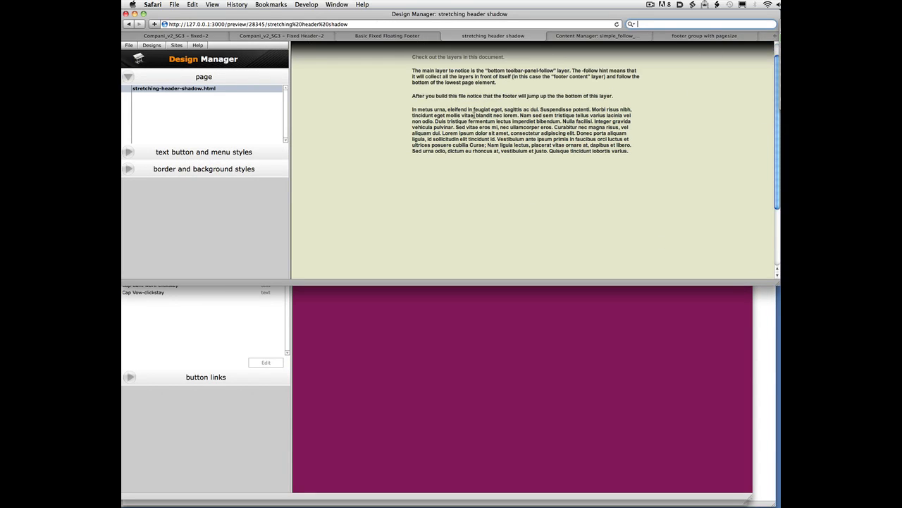
{"action": "scroll", "coordinate": [381, 99], "scroll_direction": "down", "scroll_amount": 1}
{"action": "scroll", "coordinate": [383, 97], "scroll_direction": "down", "scroll_amount": 1}
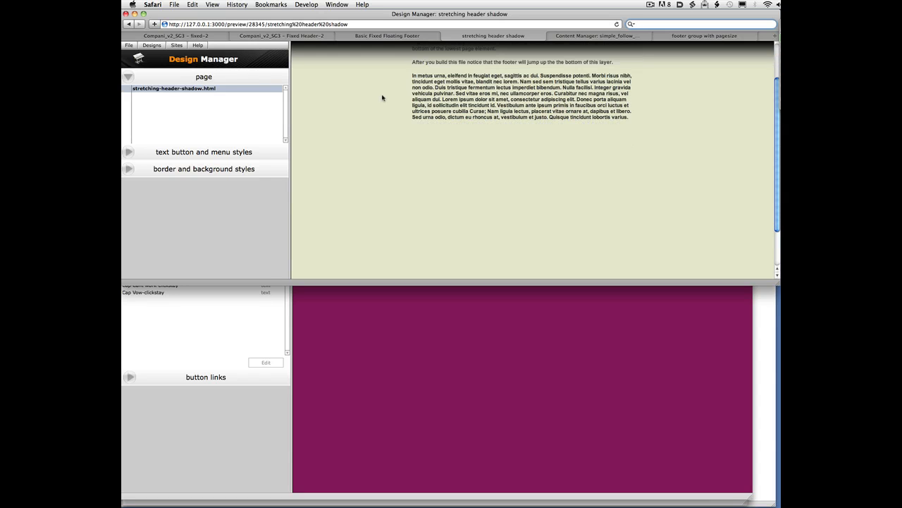
{"action": "scroll", "coordinate": [384, 97], "scroll_direction": "down", "scroll_amount": 1}
{"action": "scroll", "coordinate": [384, 97], "scroll_direction": "down", "scroll_amount": 2}
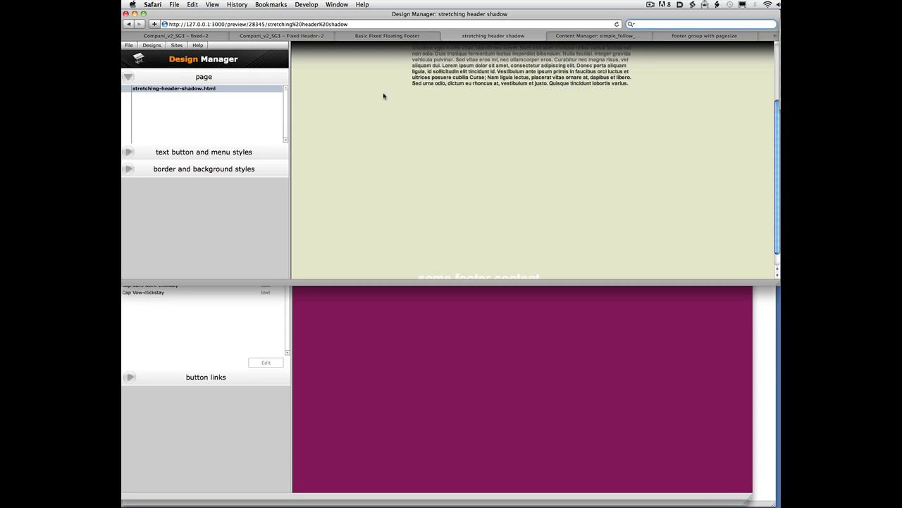
{"action": "scroll", "coordinate": [385, 96], "scroll_direction": "up", "scroll_amount": 6}
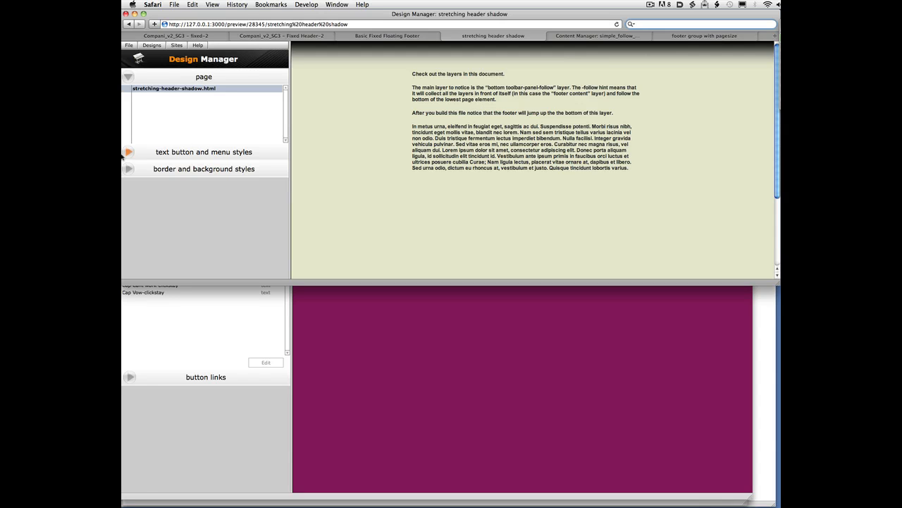
{"action": "mouse_move", "coordinate": [121, 155]}
{"action": "left_click", "coordinate": [131, 194]}
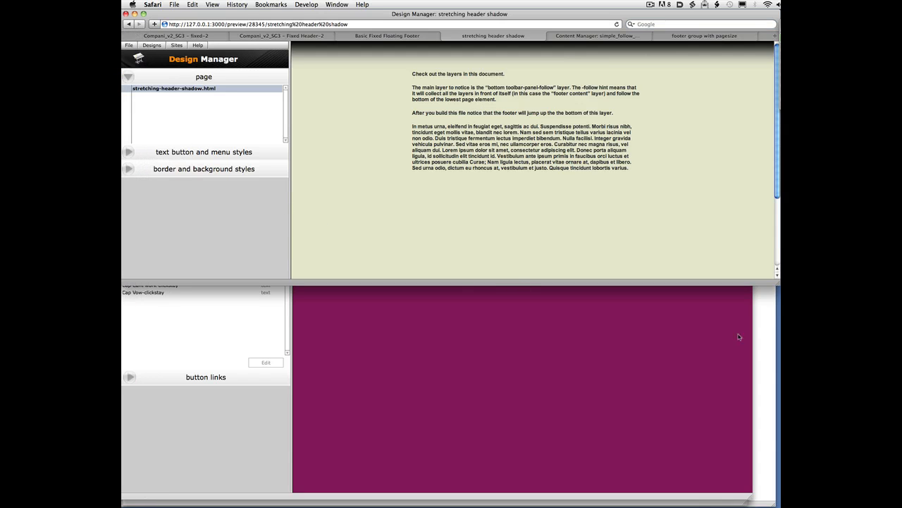
{"action": "left_click_drag", "start_coordinate": [780, 286], "coordinate": [780, 500]}
Switch to Photoshop and bring up the open document shadow header using gradient.PSD.
{"action": "mouse_move", "coordinate": [122, 115]}
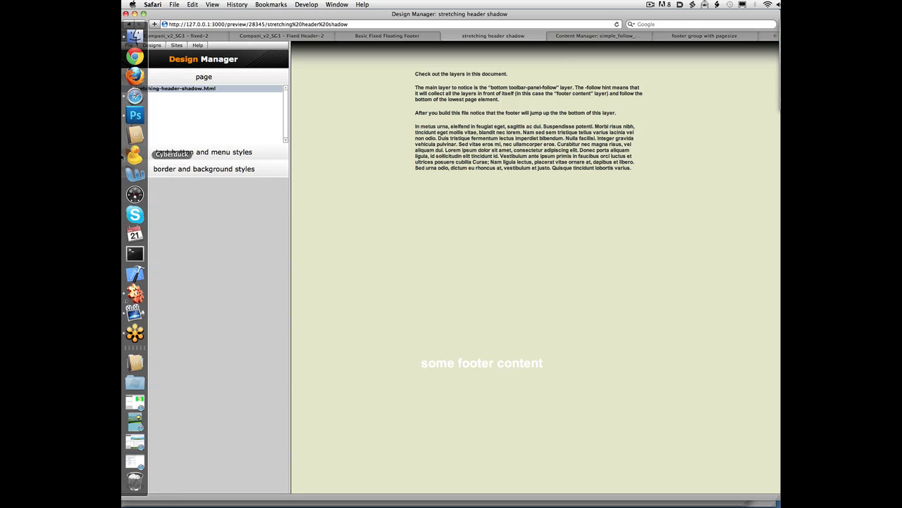
{"action": "left_click", "coordinate": [135, 115]}
{"action": "left_click", "coordinate": [395, 5]}
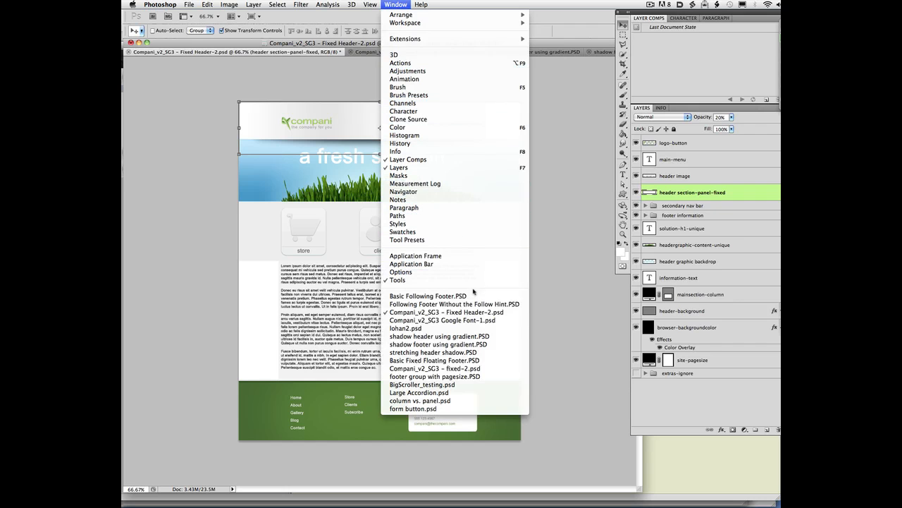
{"action": "left_click", "coordinate": [497, 336]}
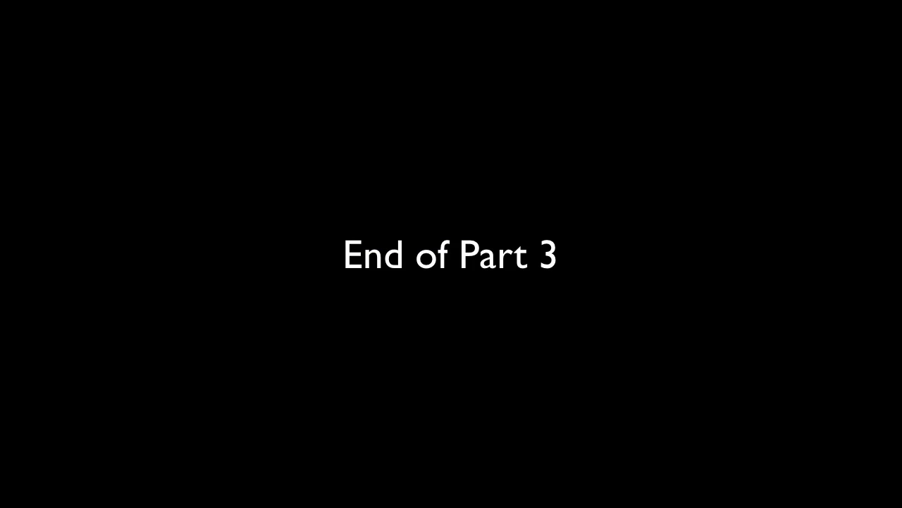